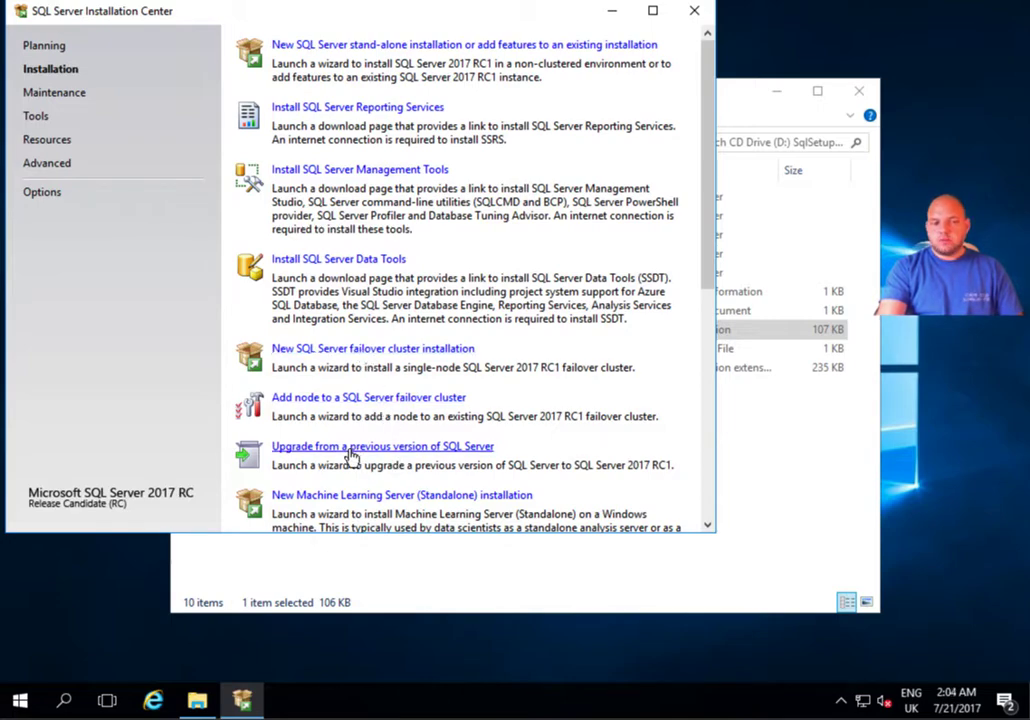
Launch 'New SQL Server stand-alone installation' from the Installation Center's Installation page.
scroll(352, 456, down, 2)
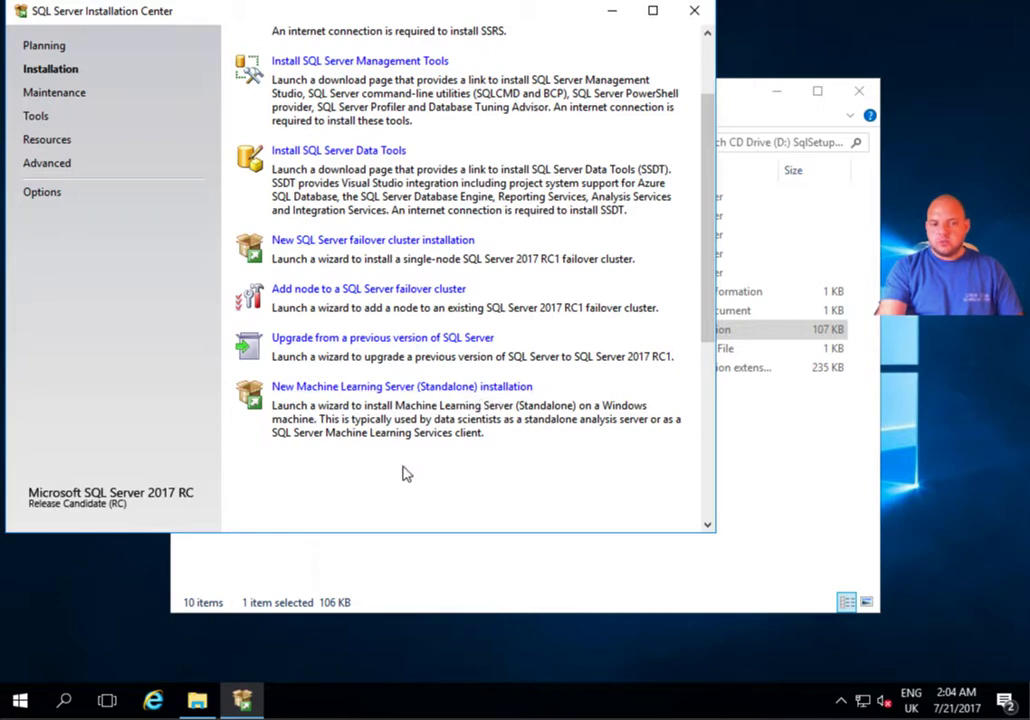
scroll(405, 472, up, 2)
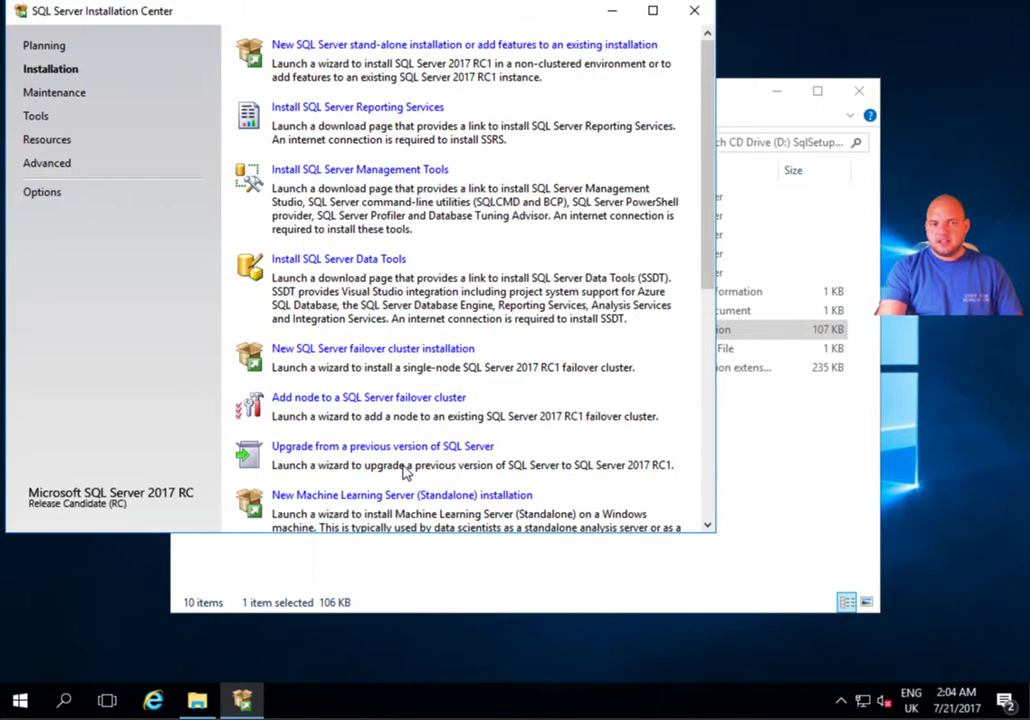
click(440, 47)
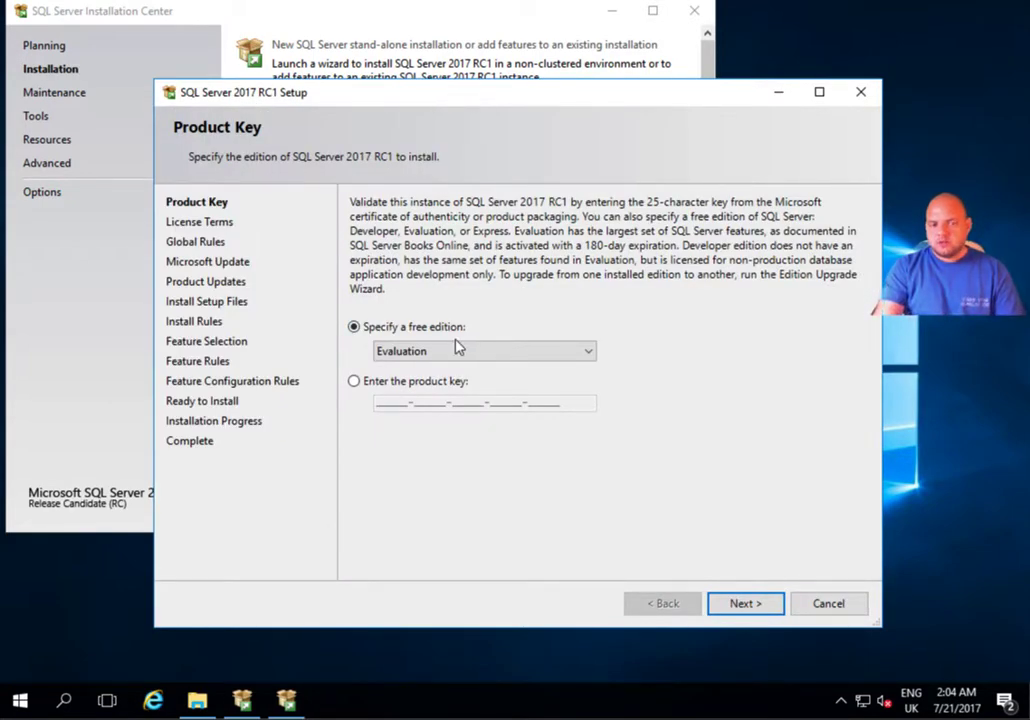
Choose the free Developer edition on Product Key, then accept the license terms.
click(474, 357)
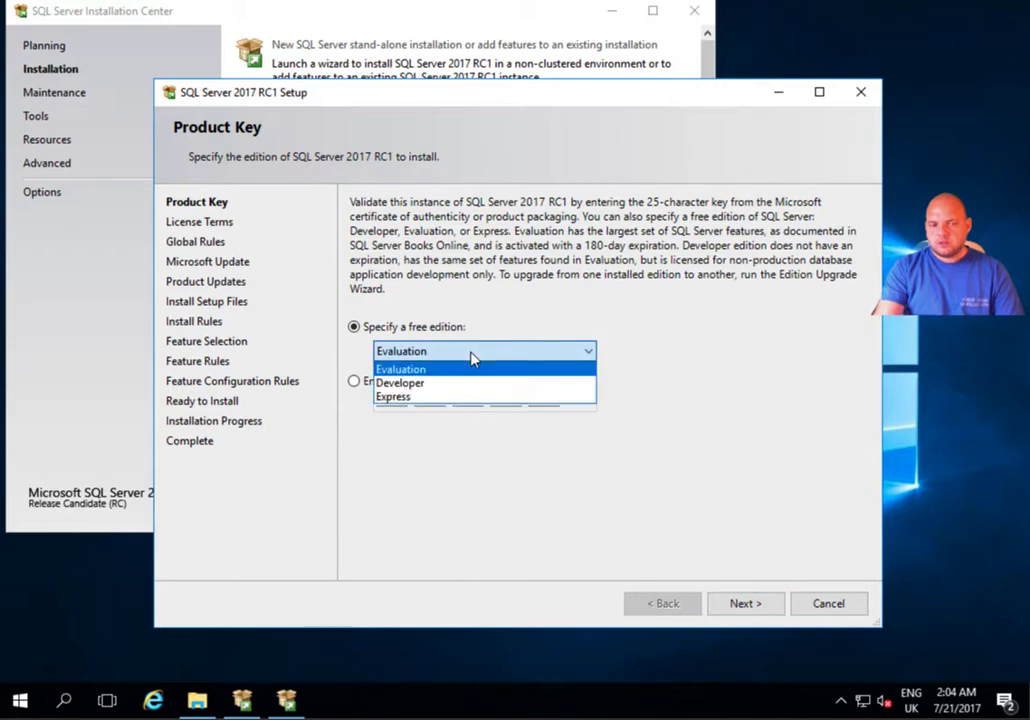
click(432, 384)
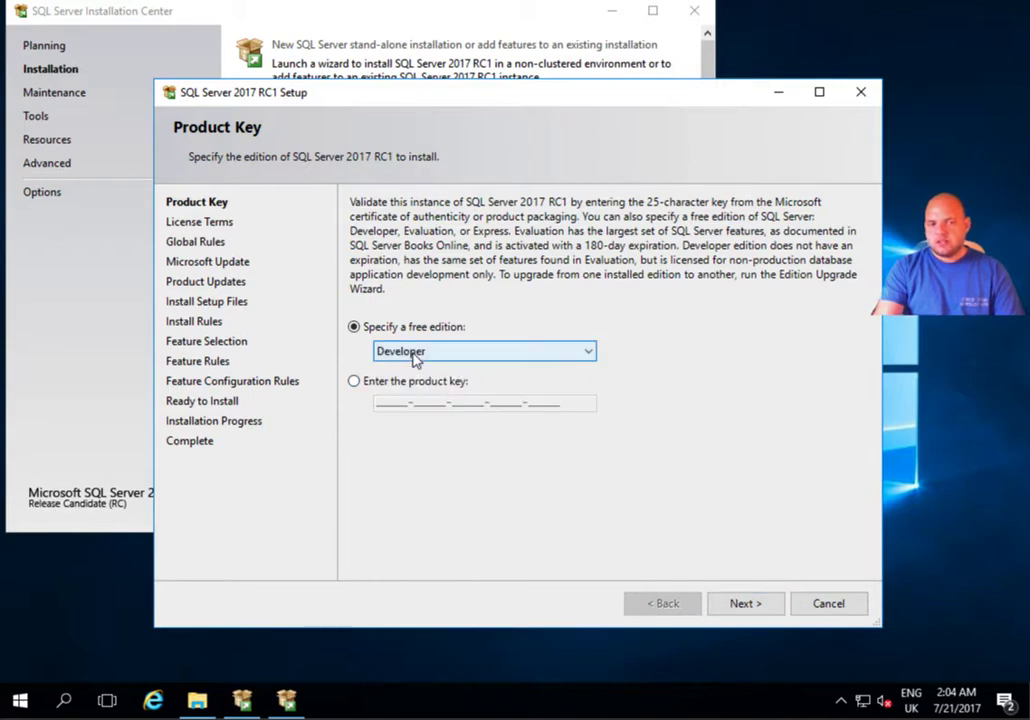
click(748, 604)
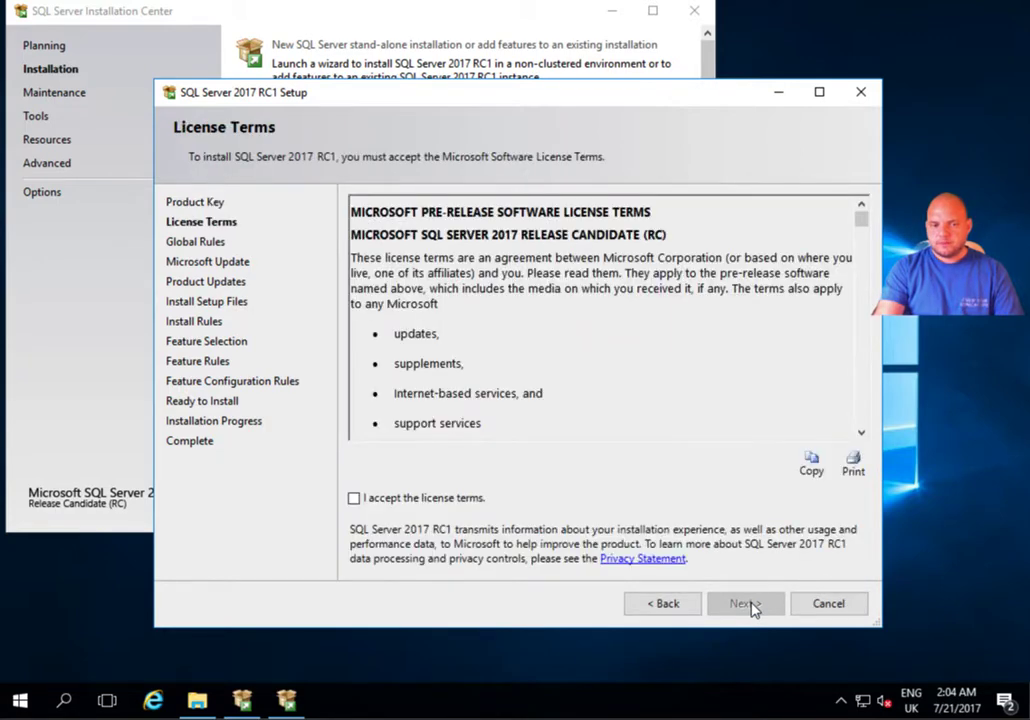
click(465, 499)
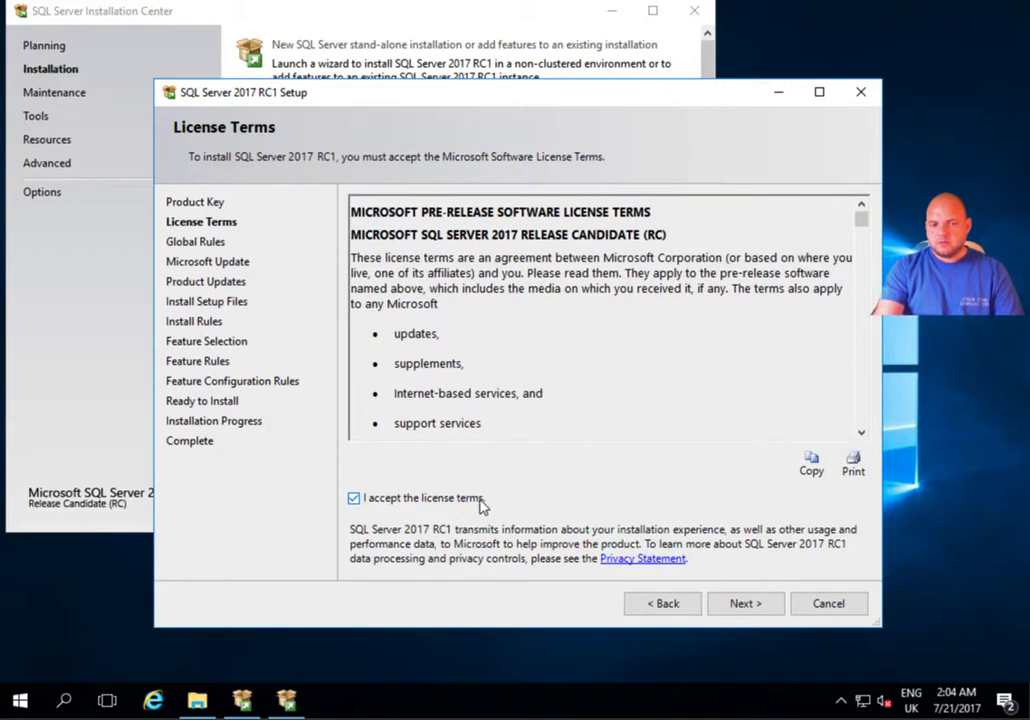
Advance from License Terms to the Microsoft Update page, leaving update checking unchecked.
click(745, 608)
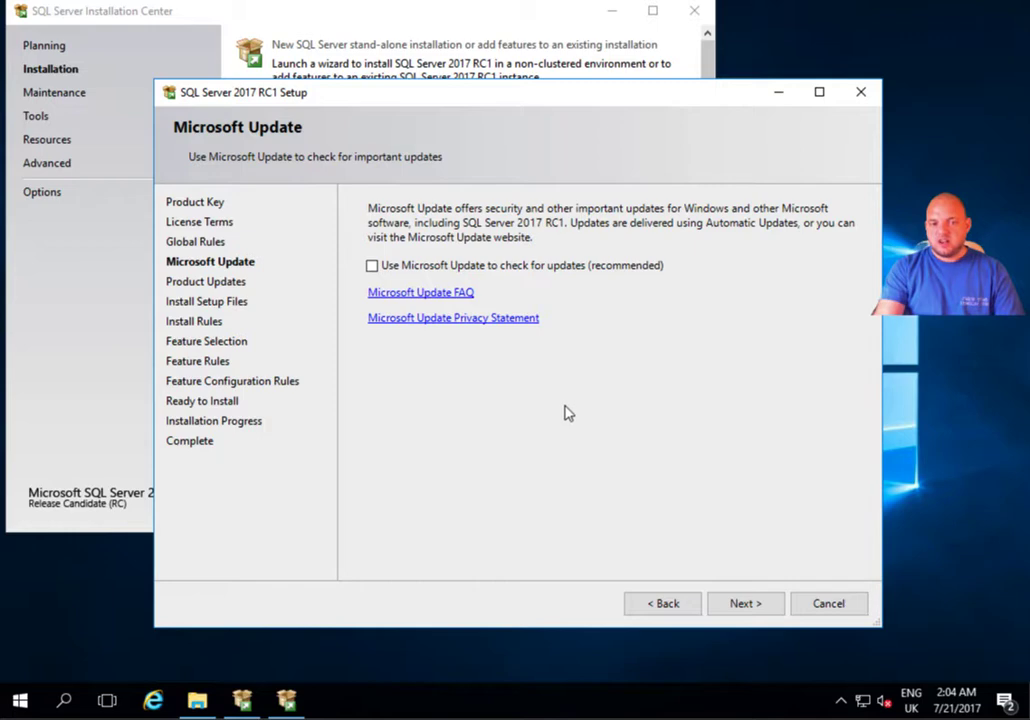
Proceed through Microsoft Update, setup files and Install Rules, accepting the Windows Firewall warning.
click(756, 609)
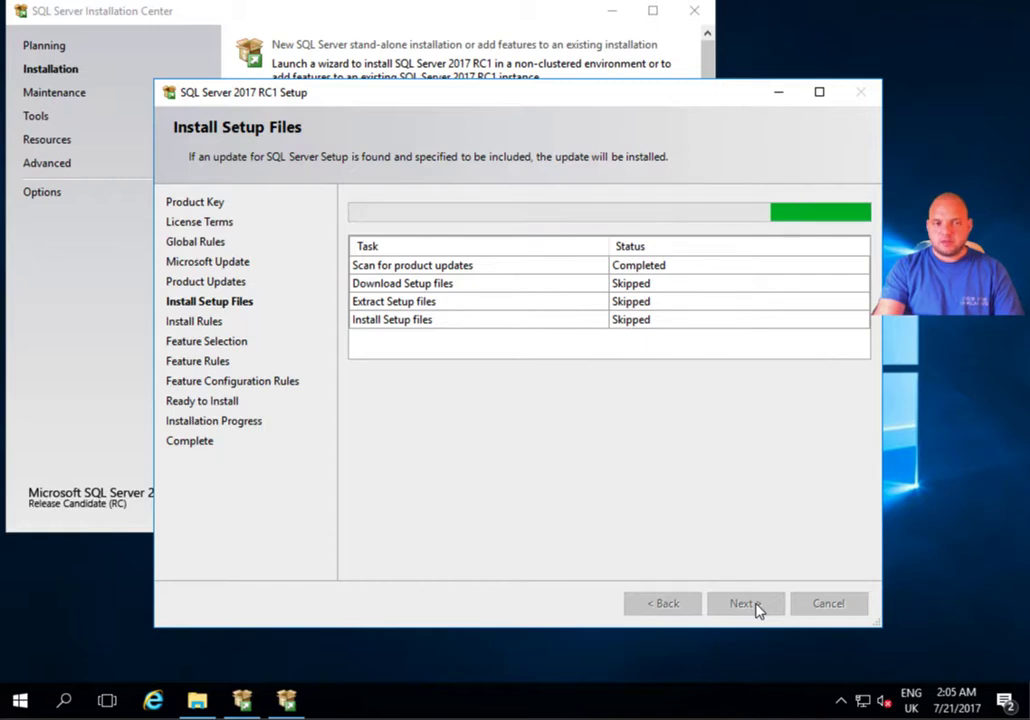
click(745, 604)
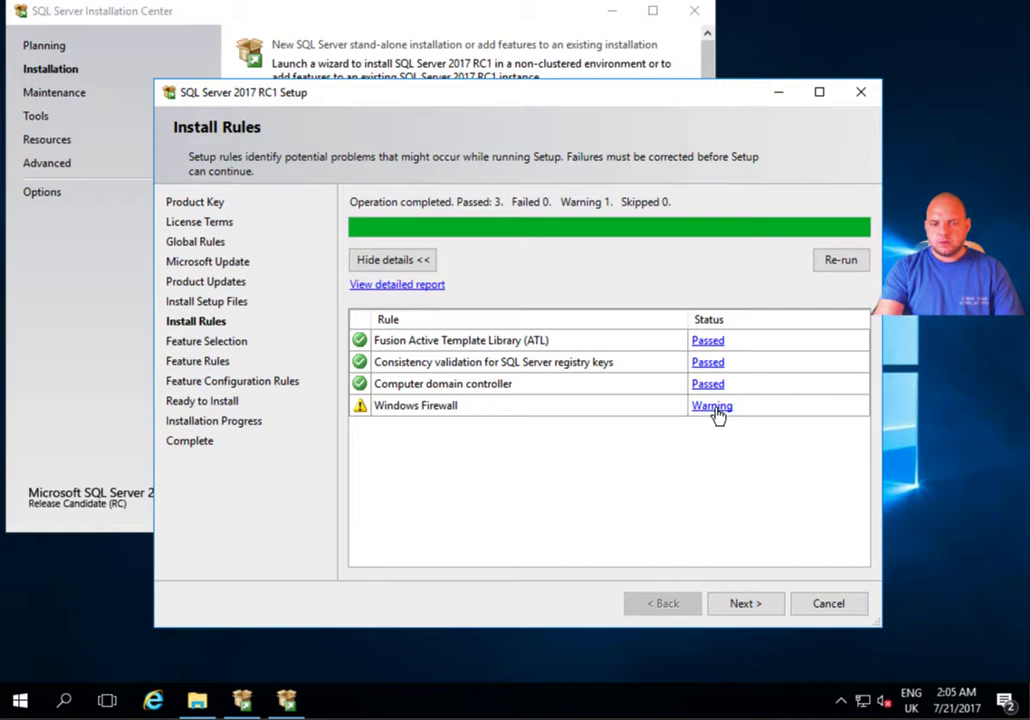
click(744, 602)
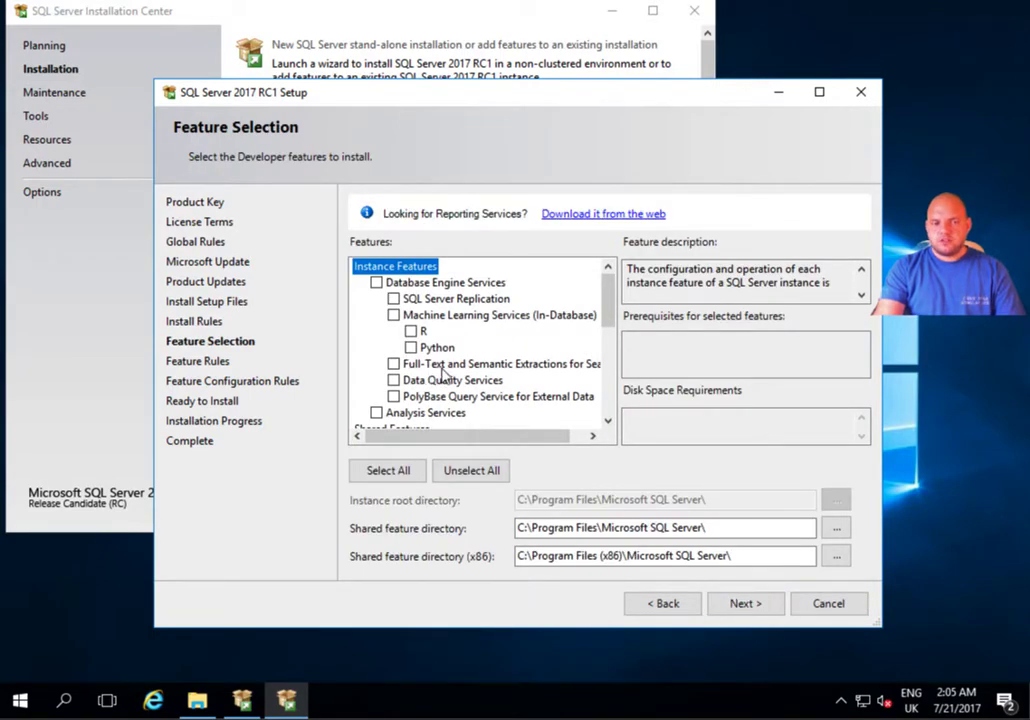
Select Database Engine Services, SQL Server Replication and Client Tools Connectivity, keeping default directory paths.
click(394, 299)
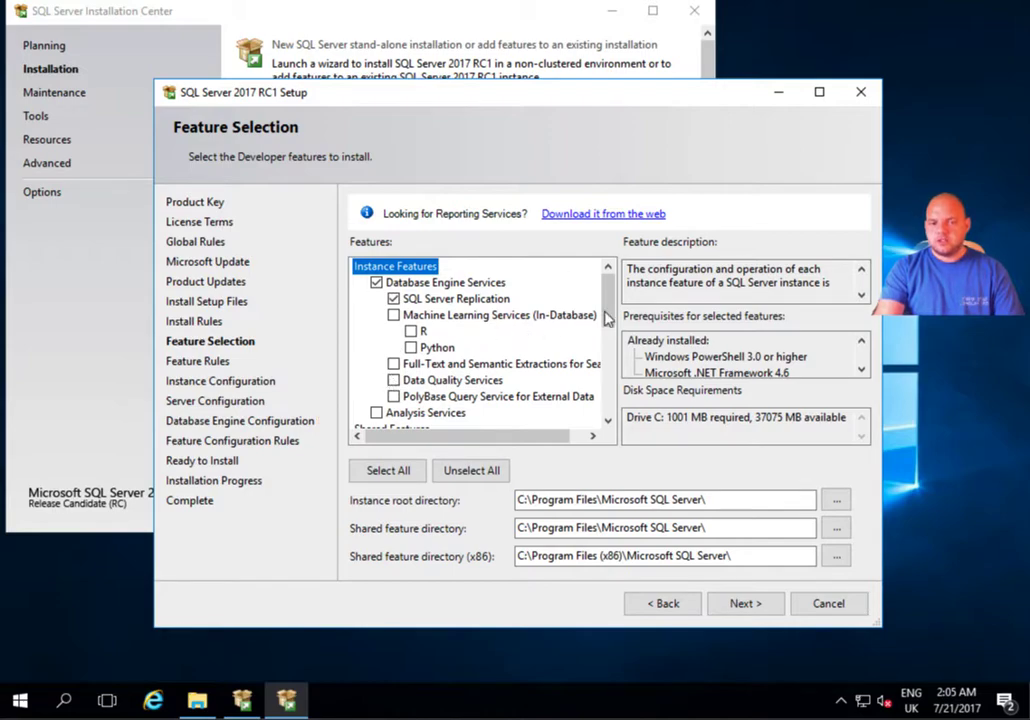
drag(612, 308, 610, 372)
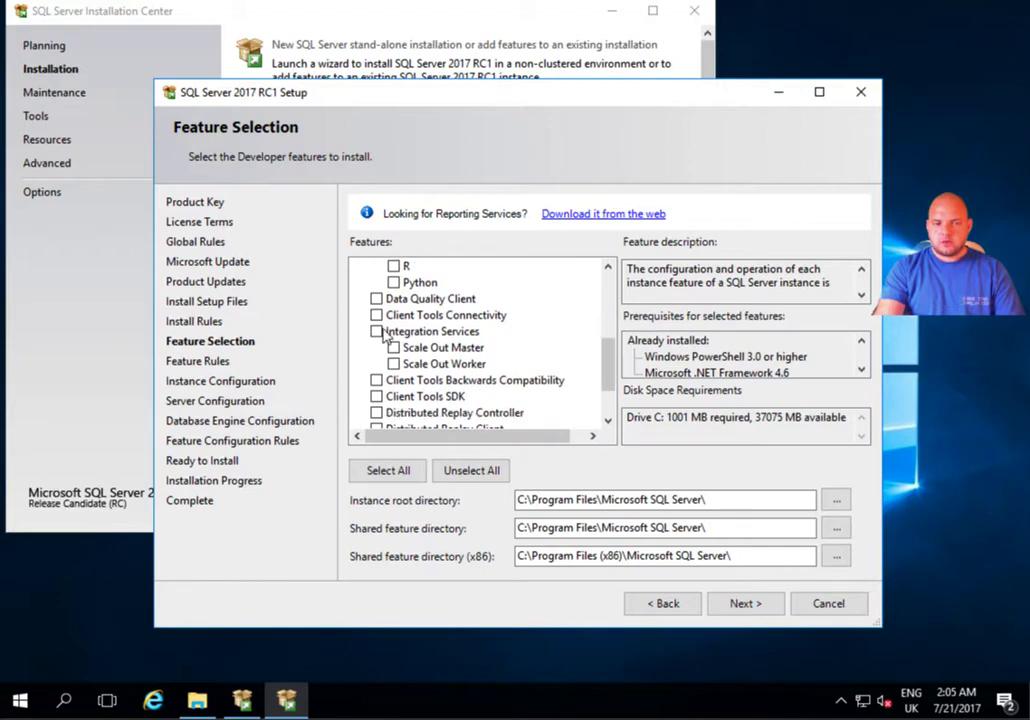
click(377, 316)
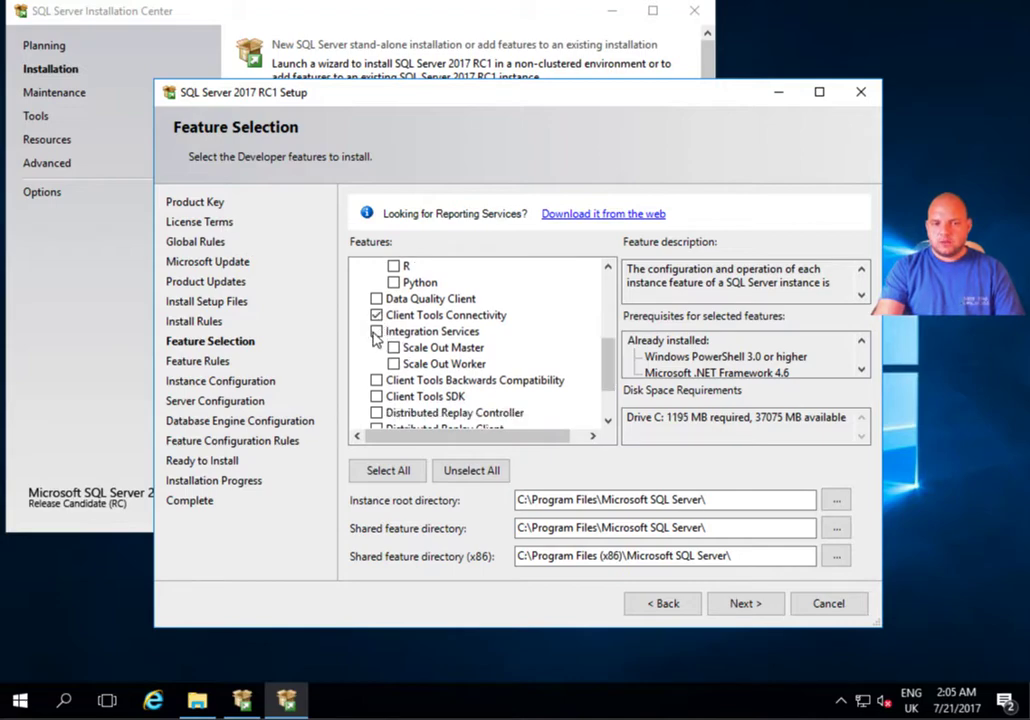
drag(605, 375, 605, 393)
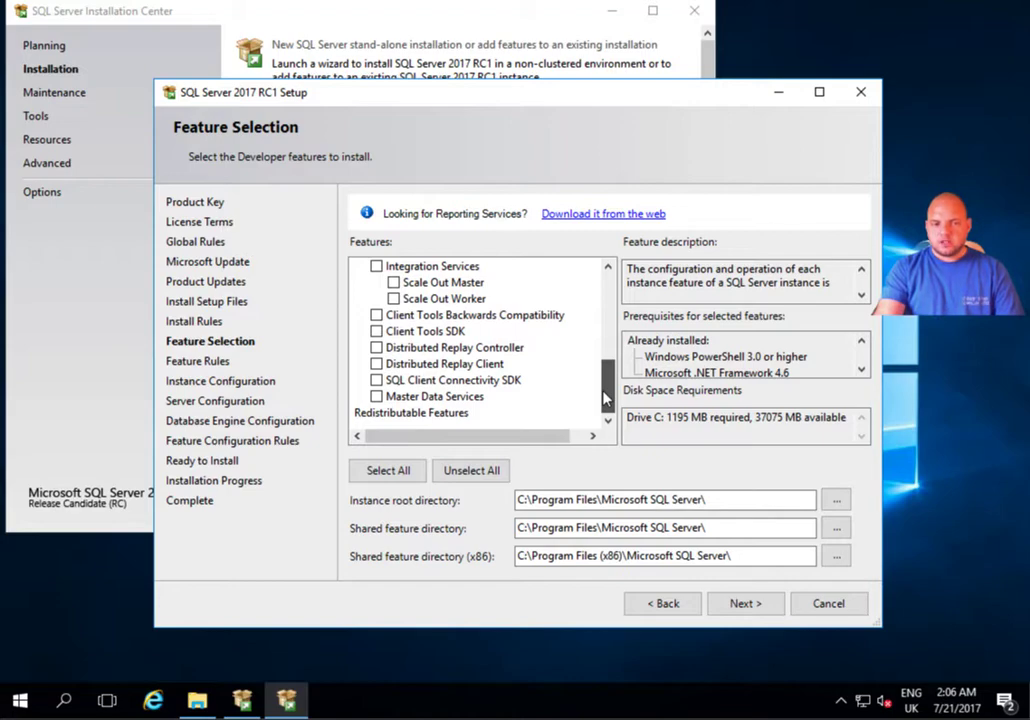
drag(605, 397, 611, 308)
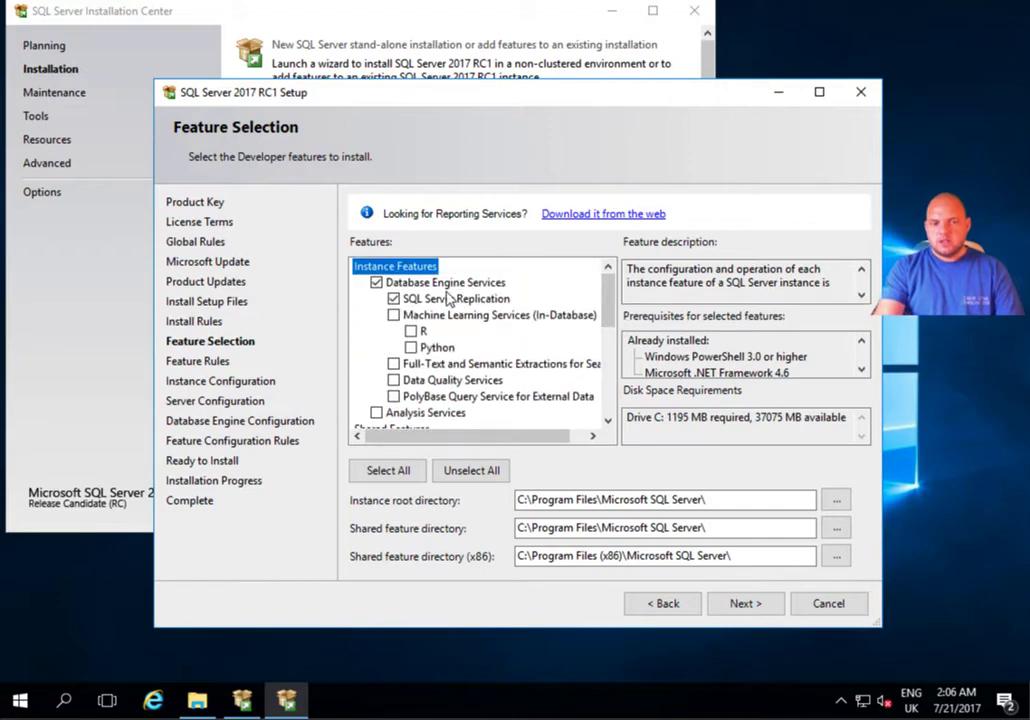
drag(612, 315, 612, 408)
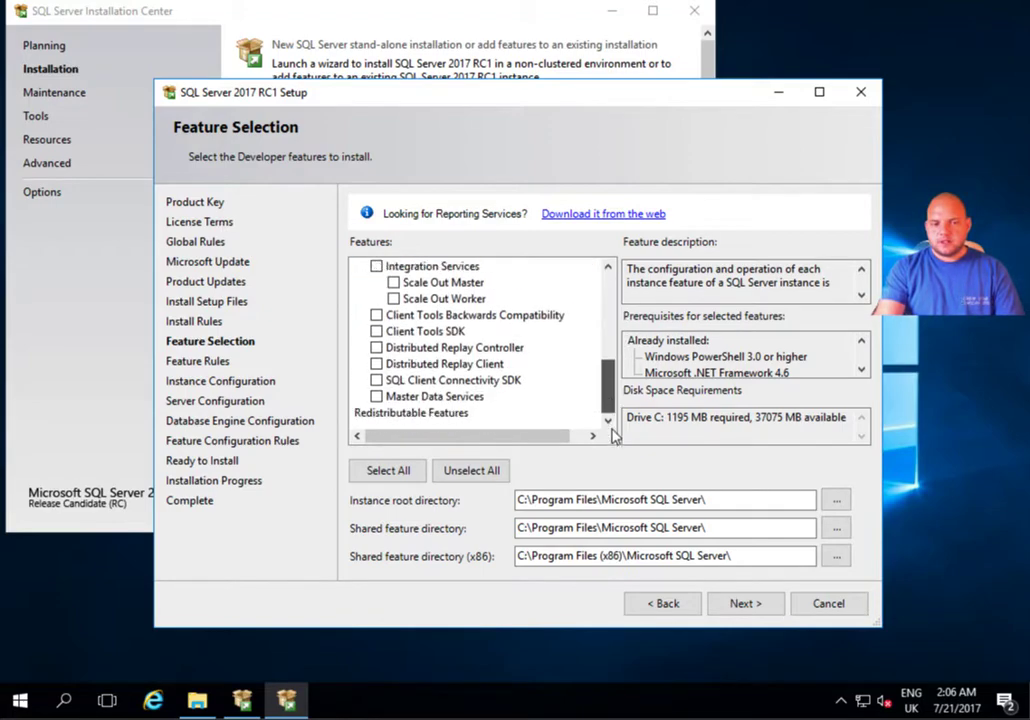
scroll(610, 410, up, 2)
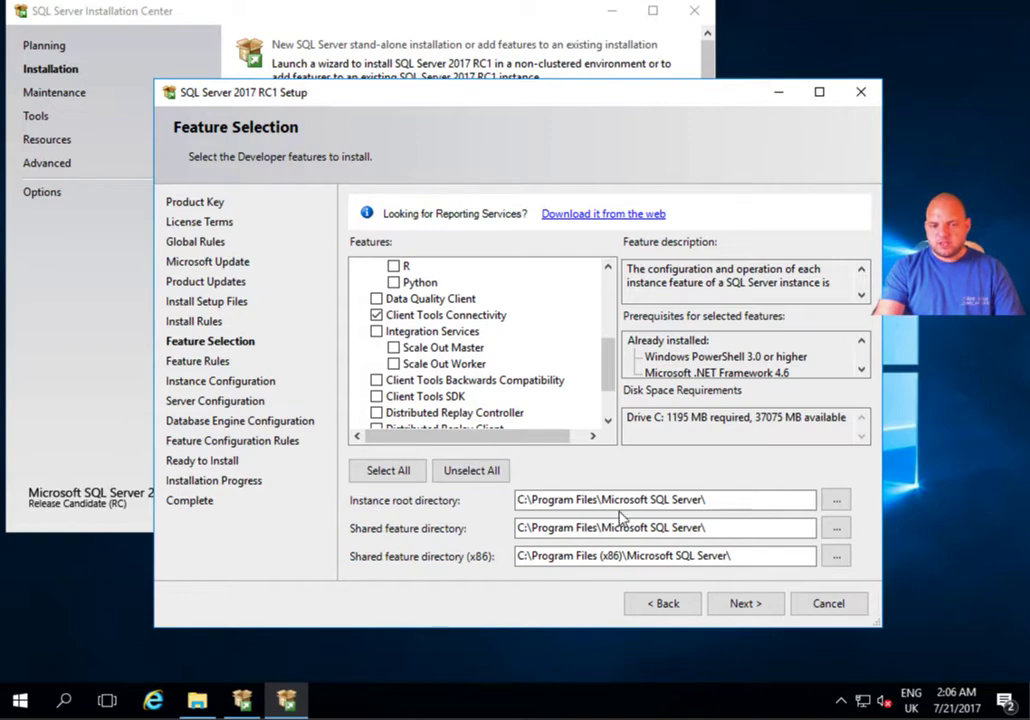
click(598, 556)
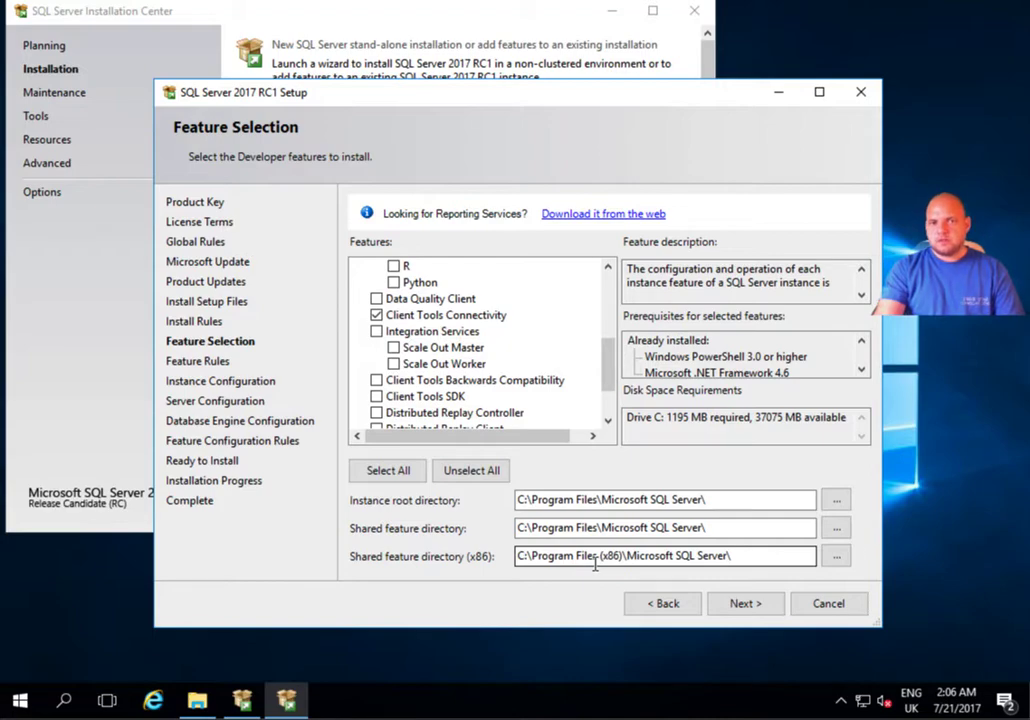
click(745, 605)
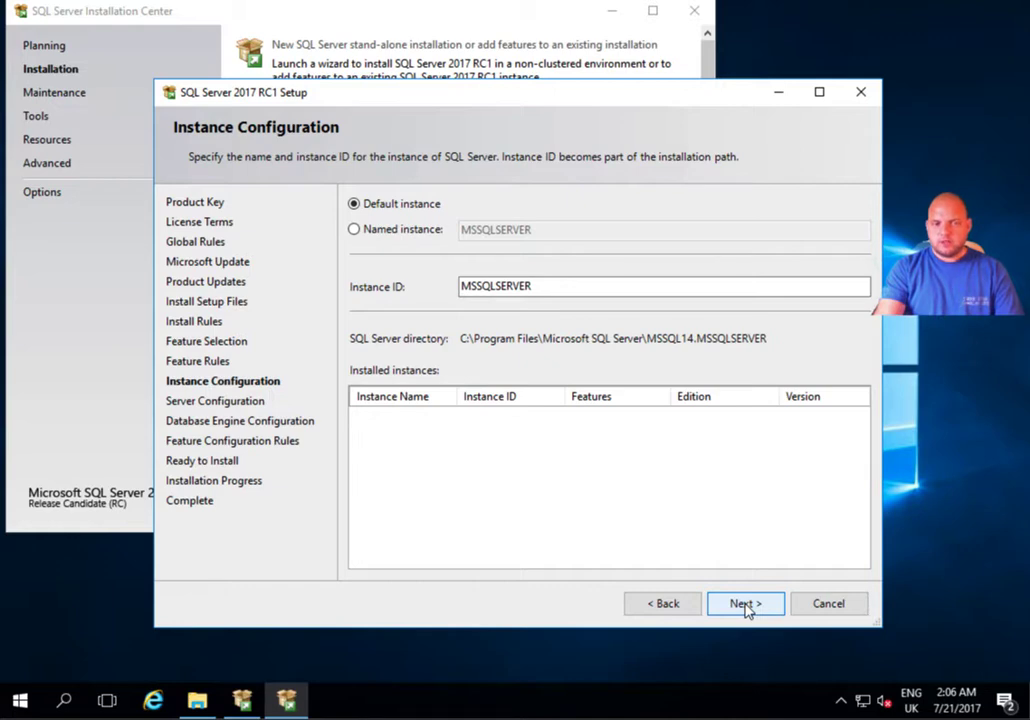
Keep the Default instance (MSSQLSERVER) rather than a named instance and continue.
click(407, 232)
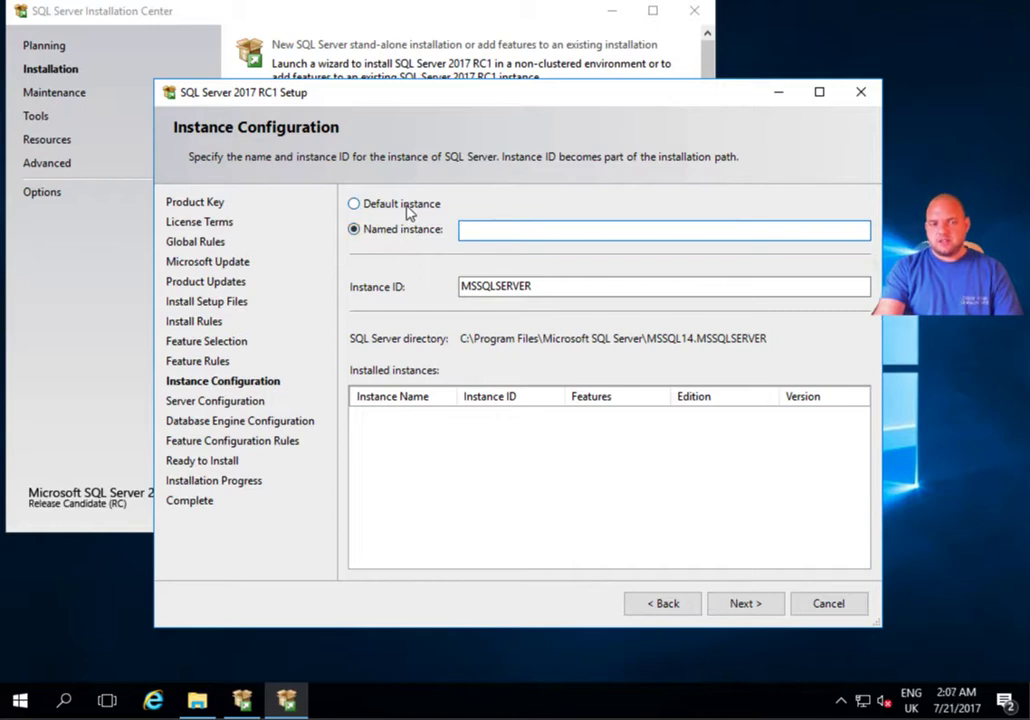
click(408, 205)
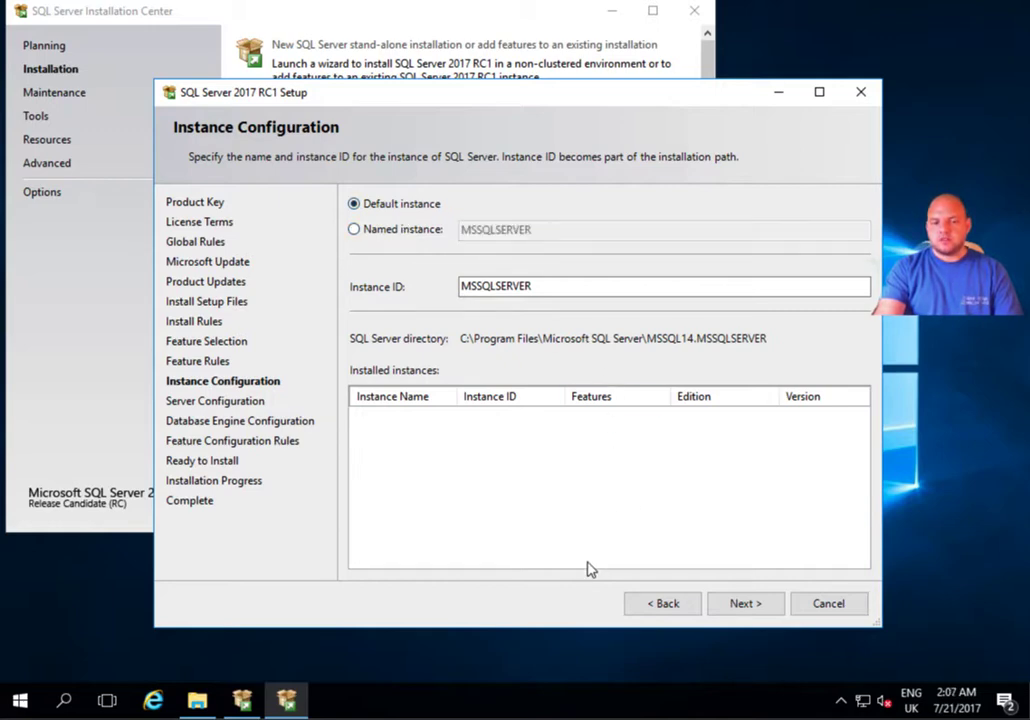
click(743, 606)
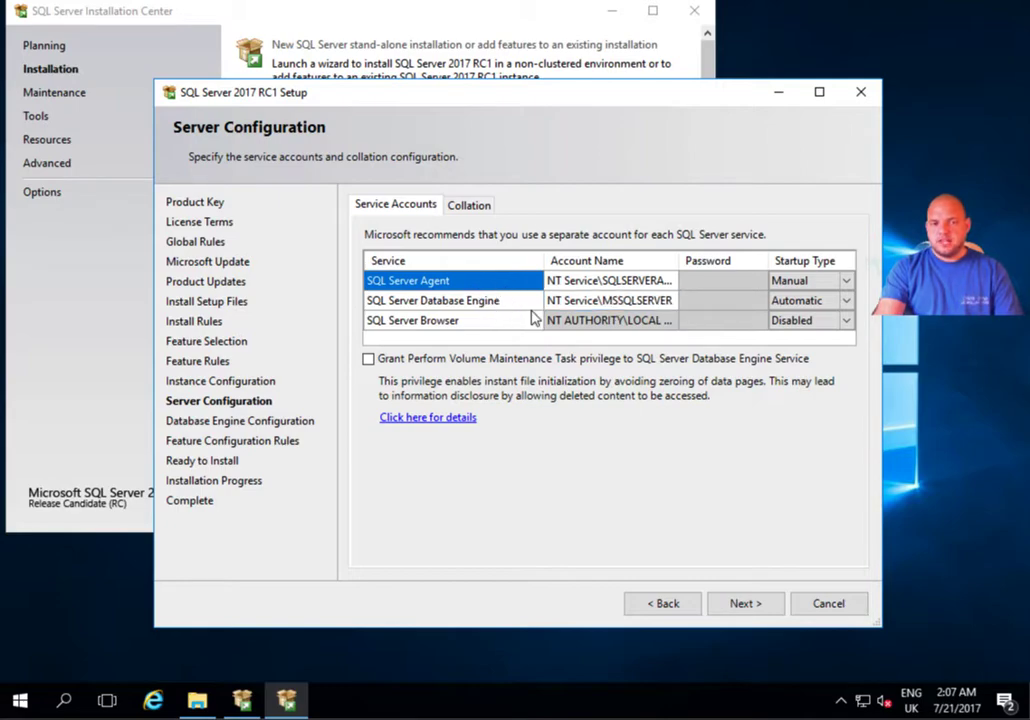
Keep the default SQL Server Agent account and set its startup type to Automatic.
click(660, 285)
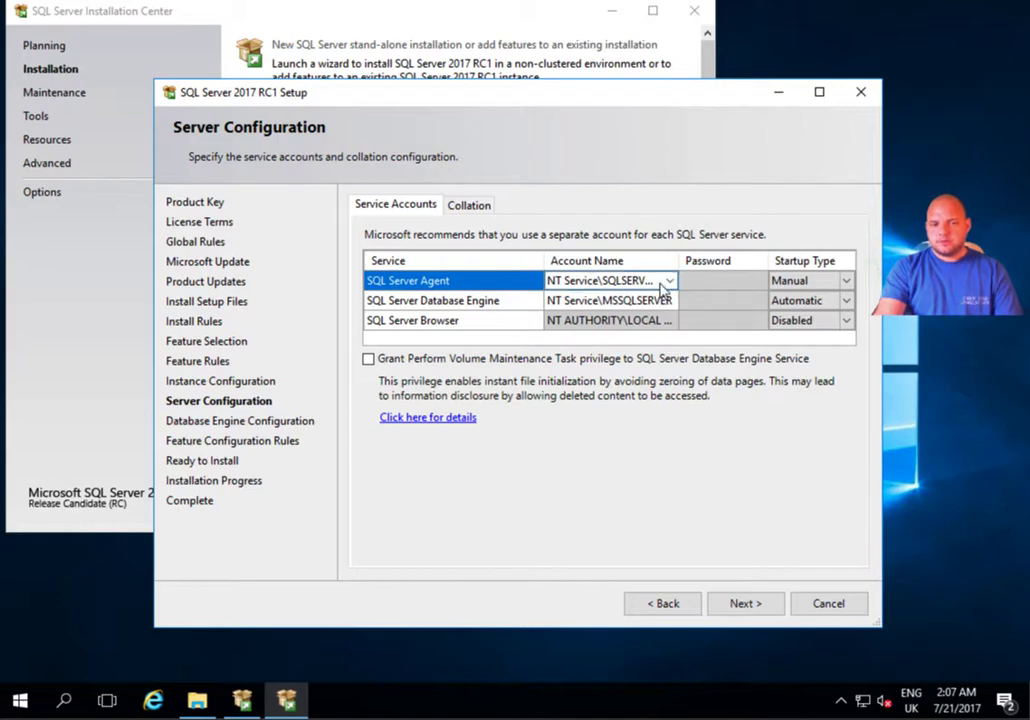
click(672, 285)
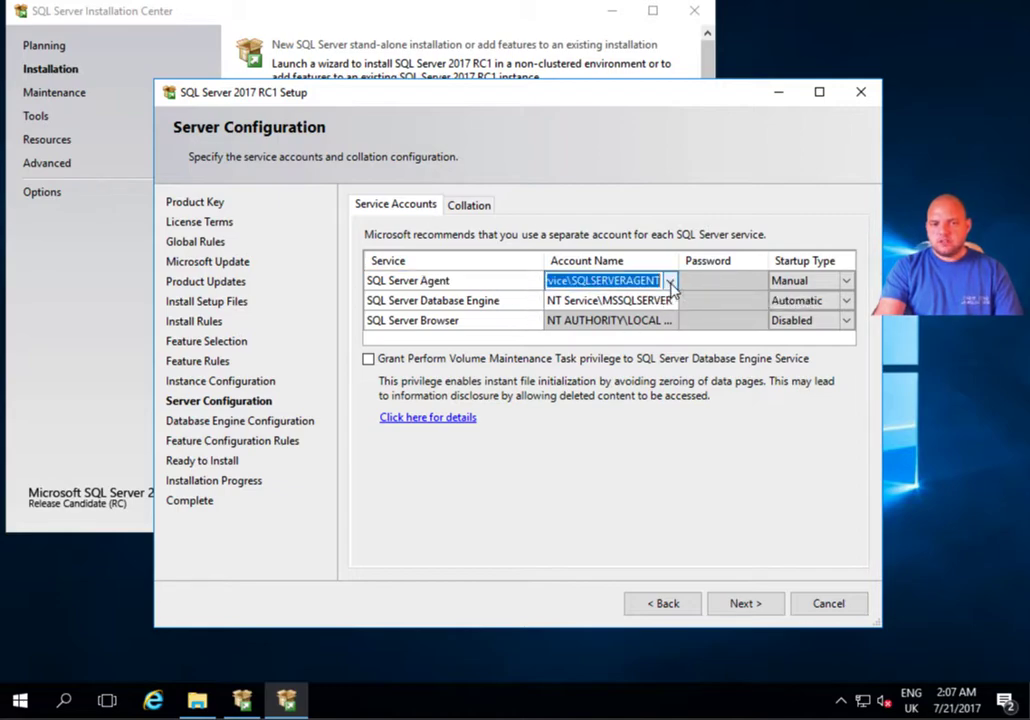
click(670, 283)
click(673, 299)
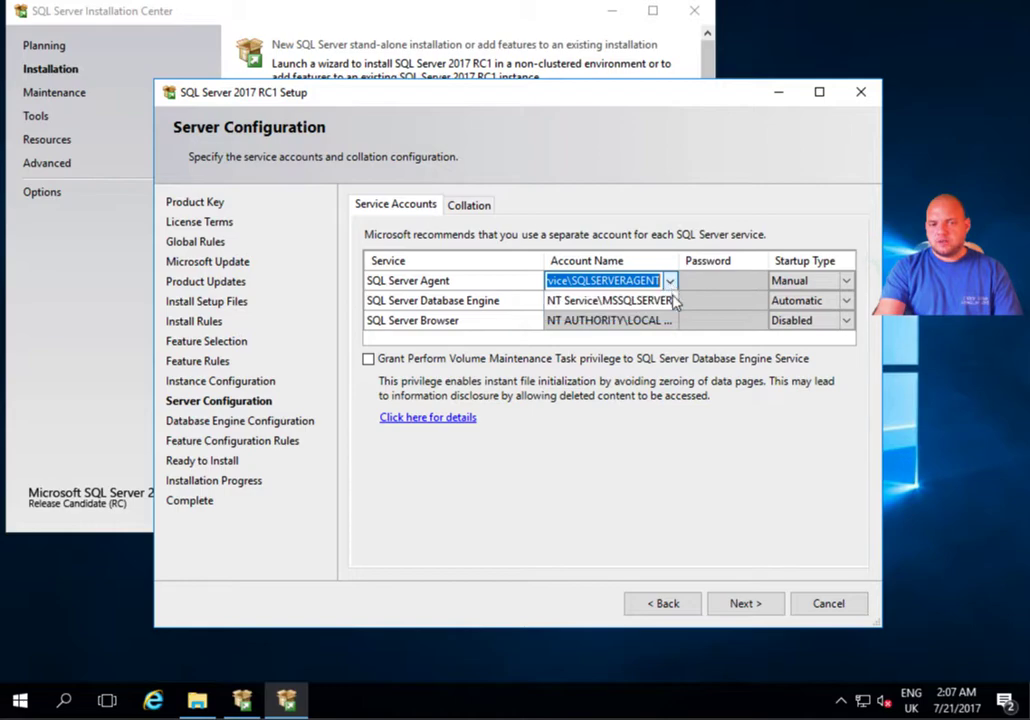
click(668, 303)
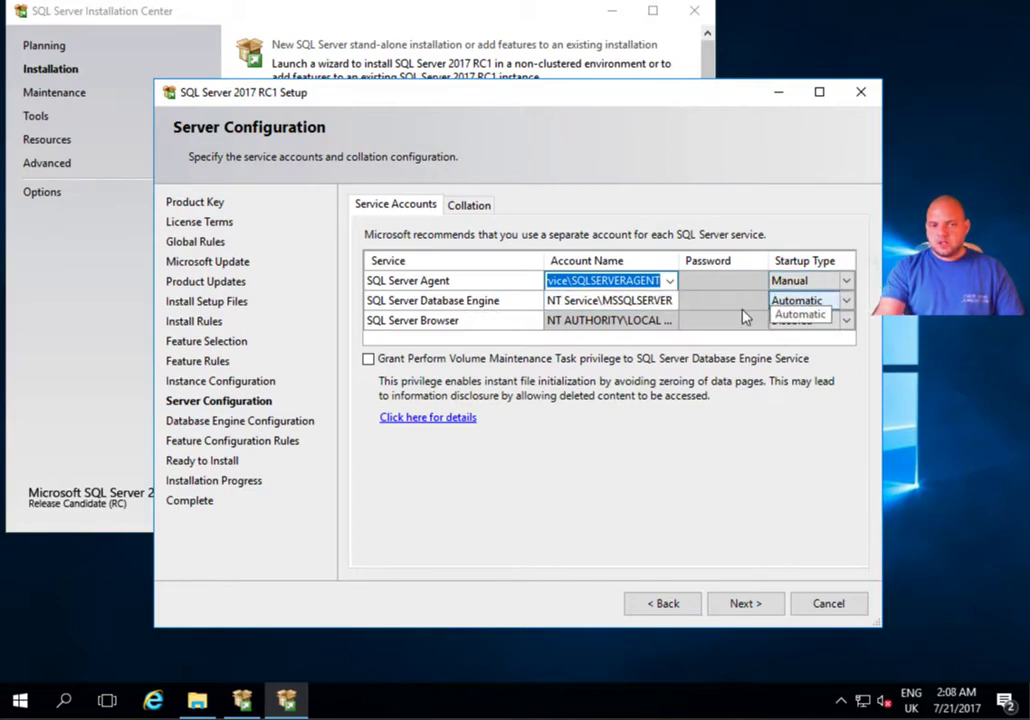
click(846, 283)
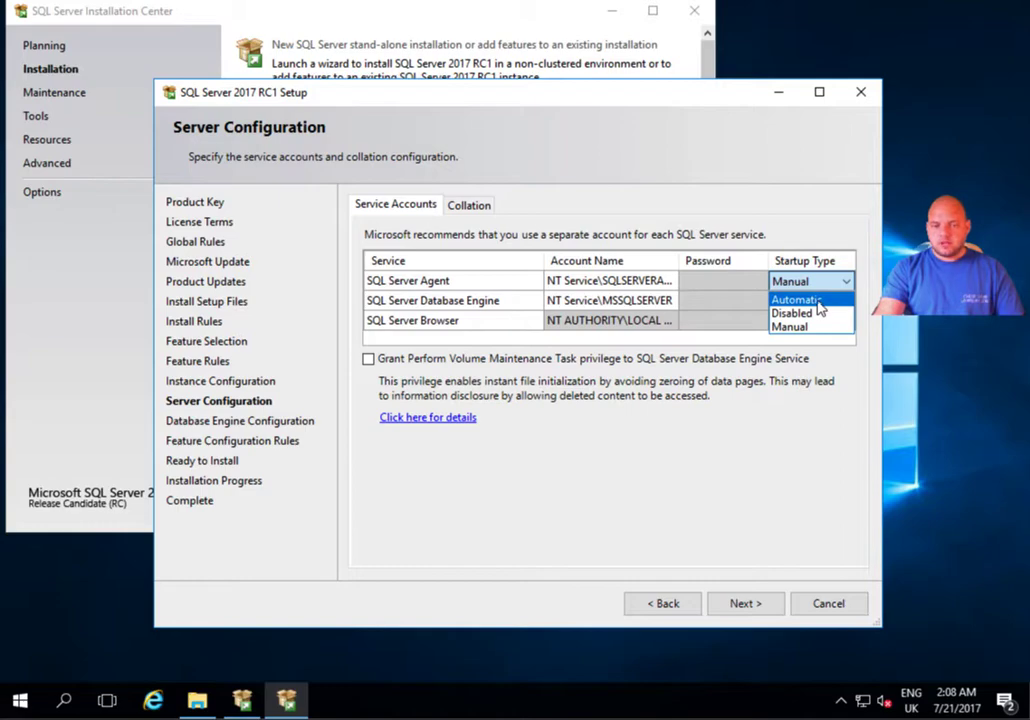
click(821, 300)
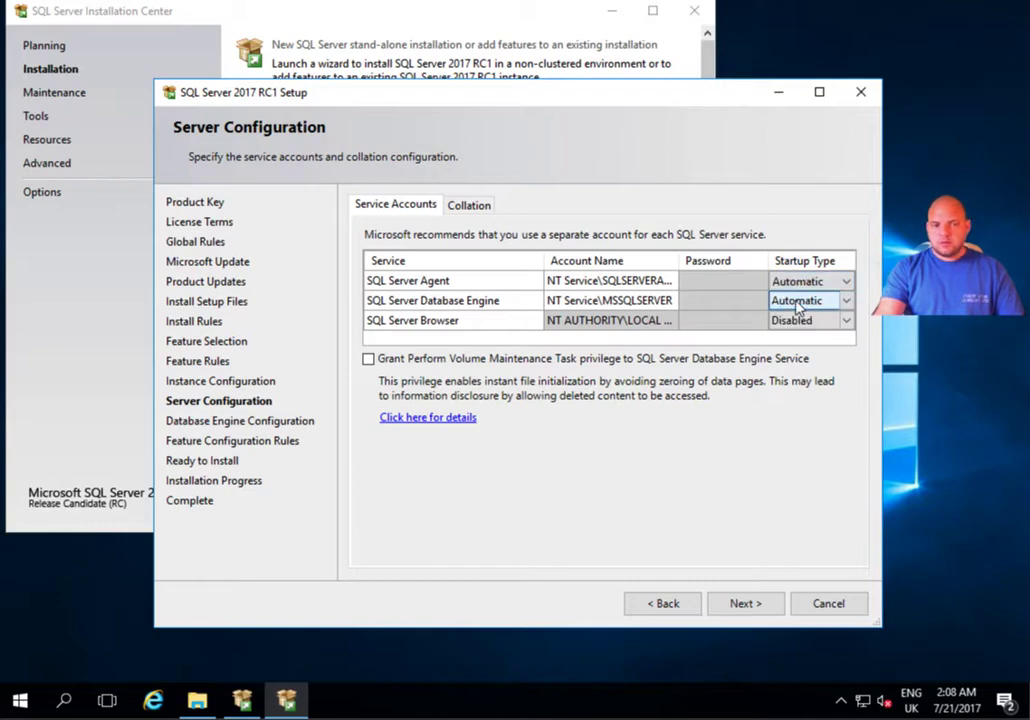
Grant the Database Engine the Perform Volume Maintenance Task privilege and continue.
click(797, 321)
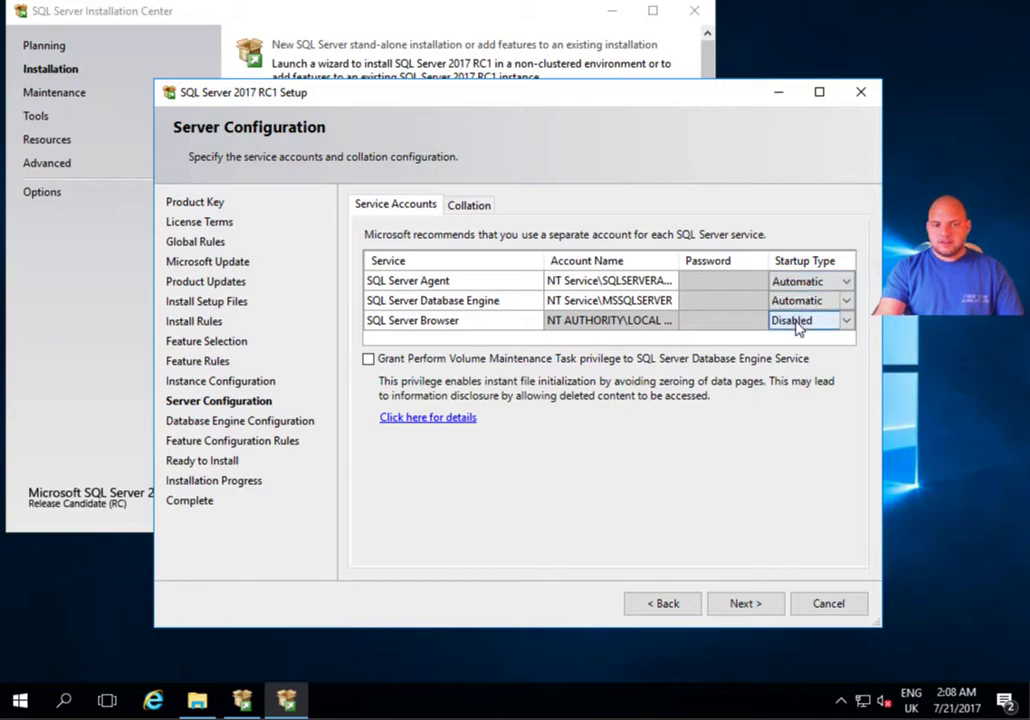
click(368, 359)
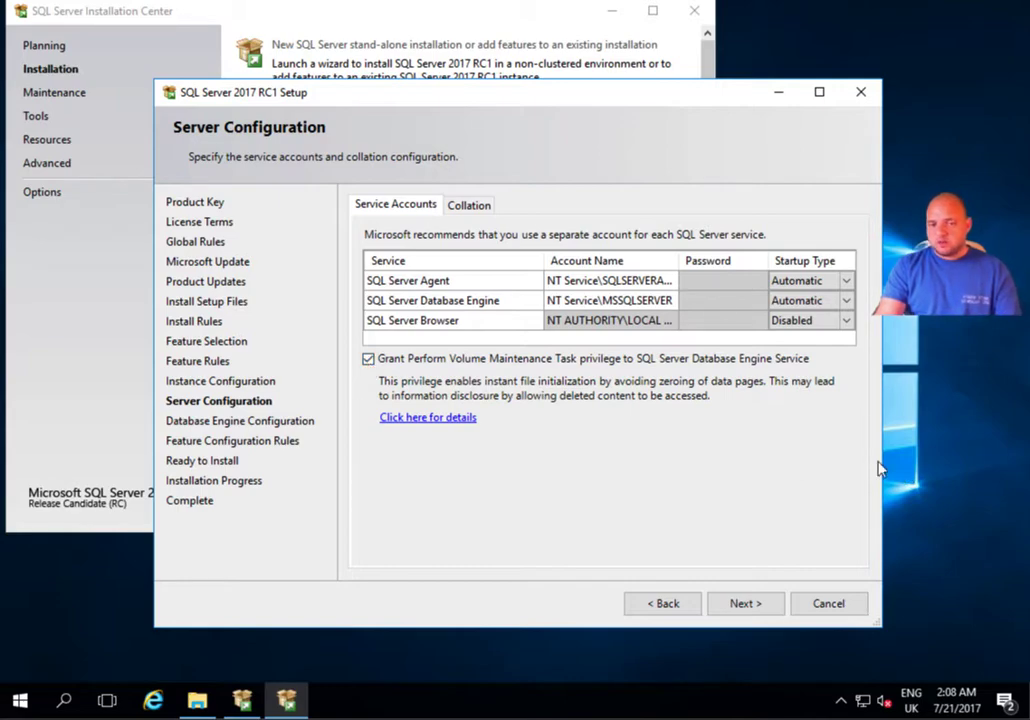
click(747, 604)
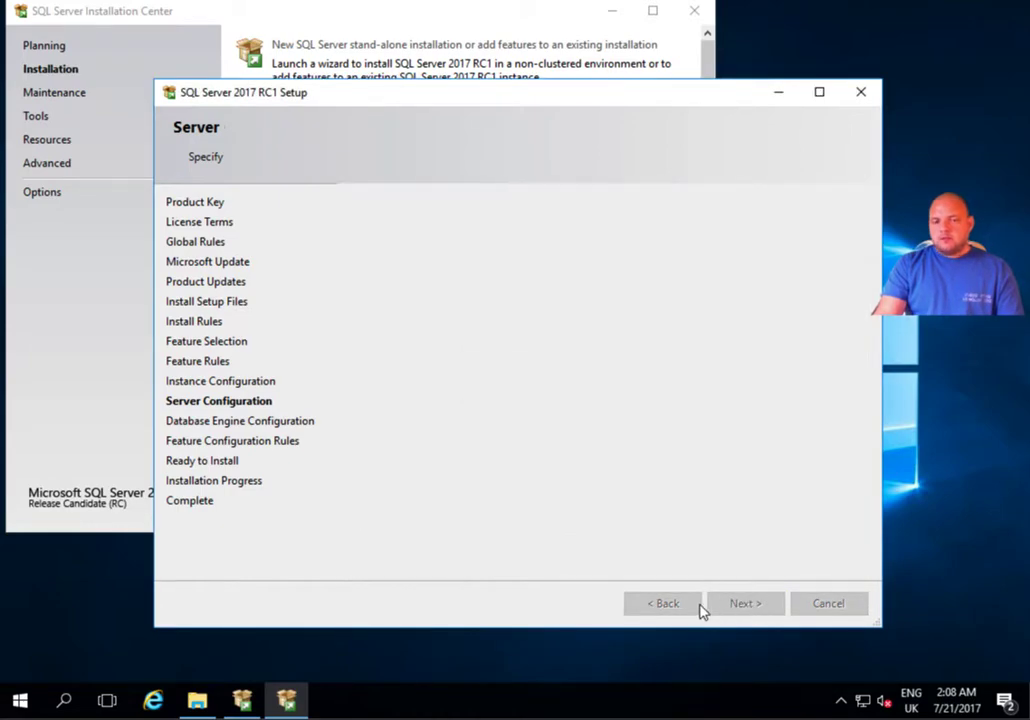
Review the SQL_Latin1_General_CP1_CI_AS collation, keep it, and continue to Database Engine Configuration.
click(668, 605)
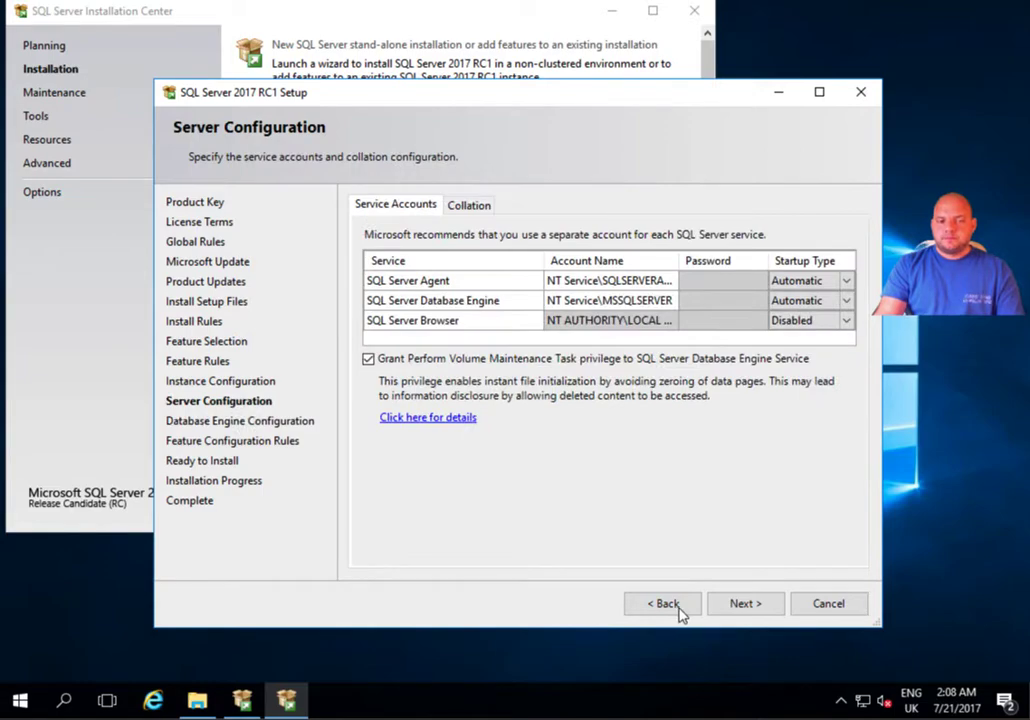
click(469, 206)
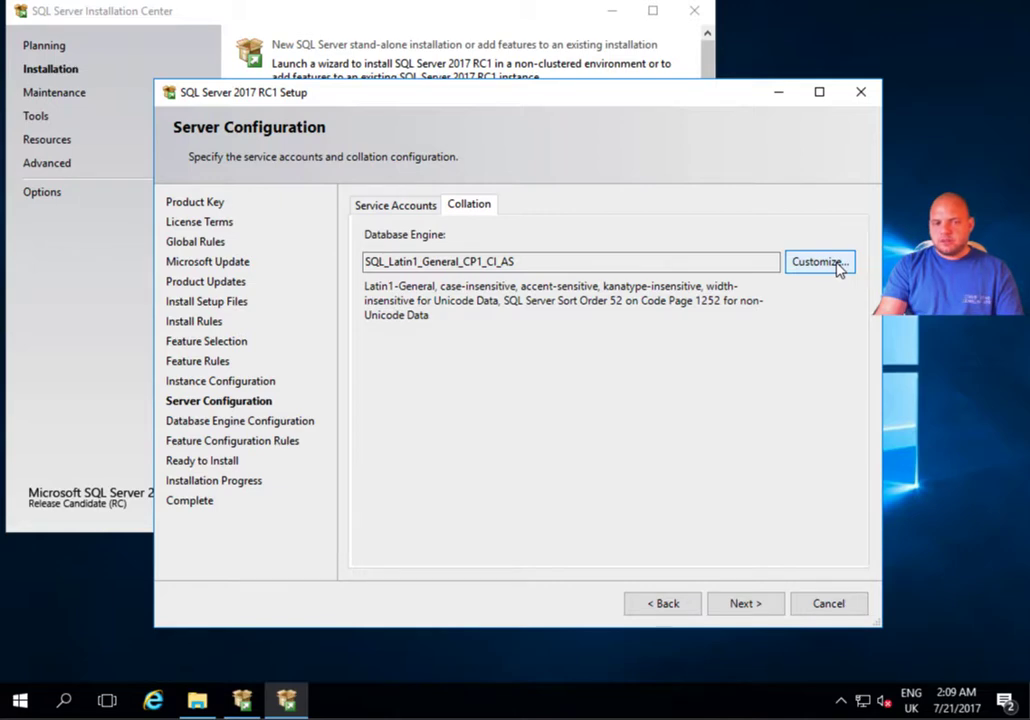
click(412, 208)
click(472, 210)
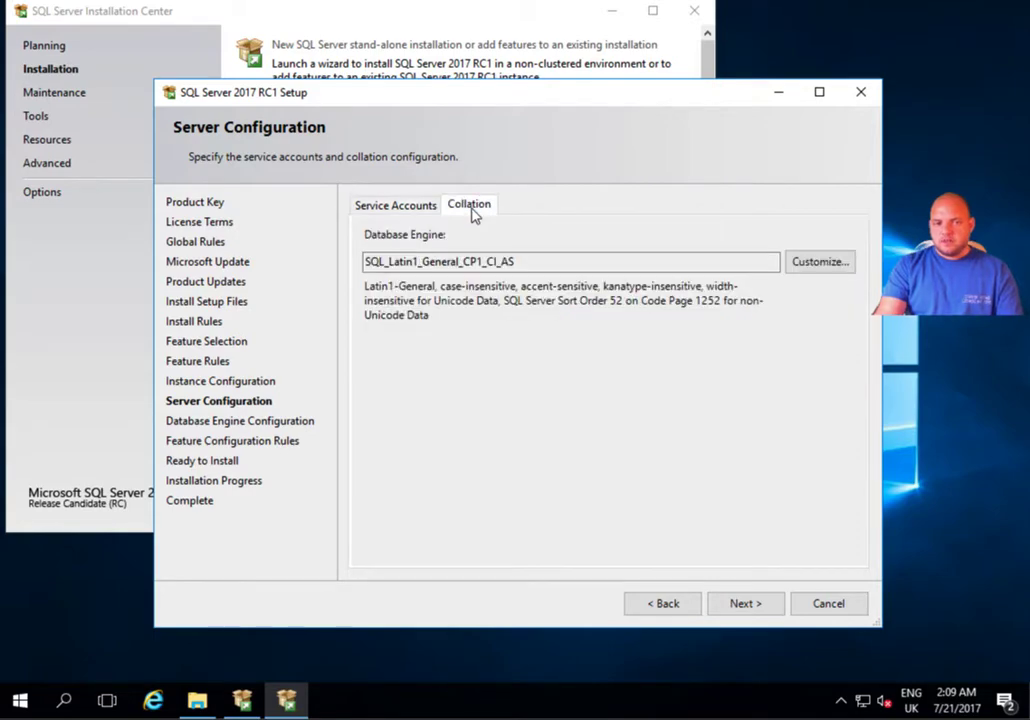
click(407, 208)
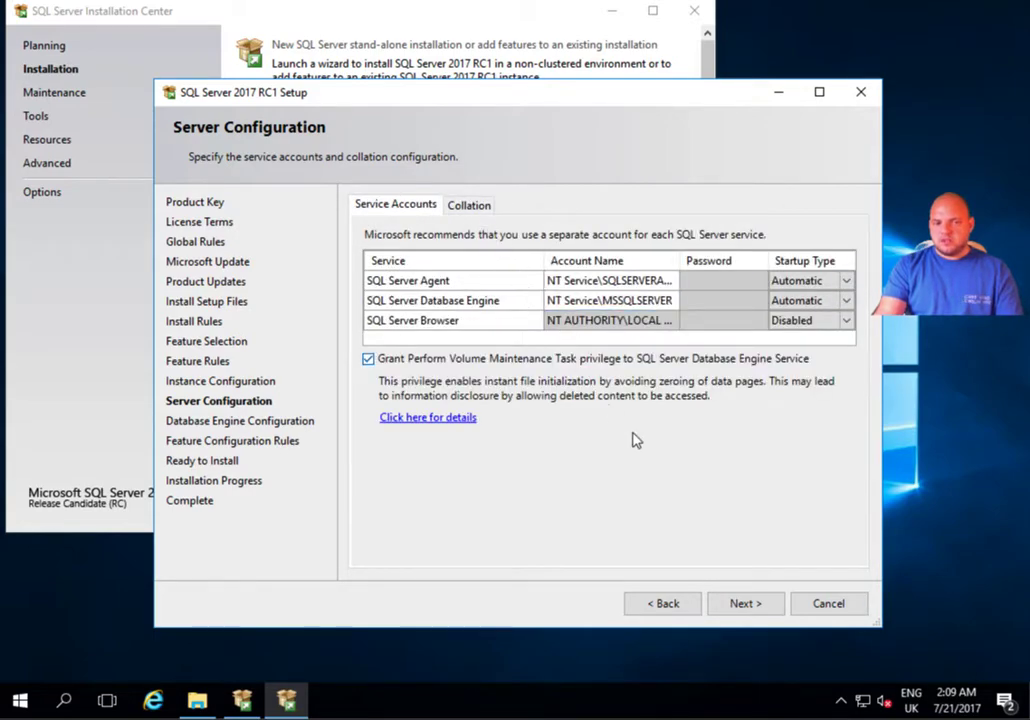
click(750, 608)
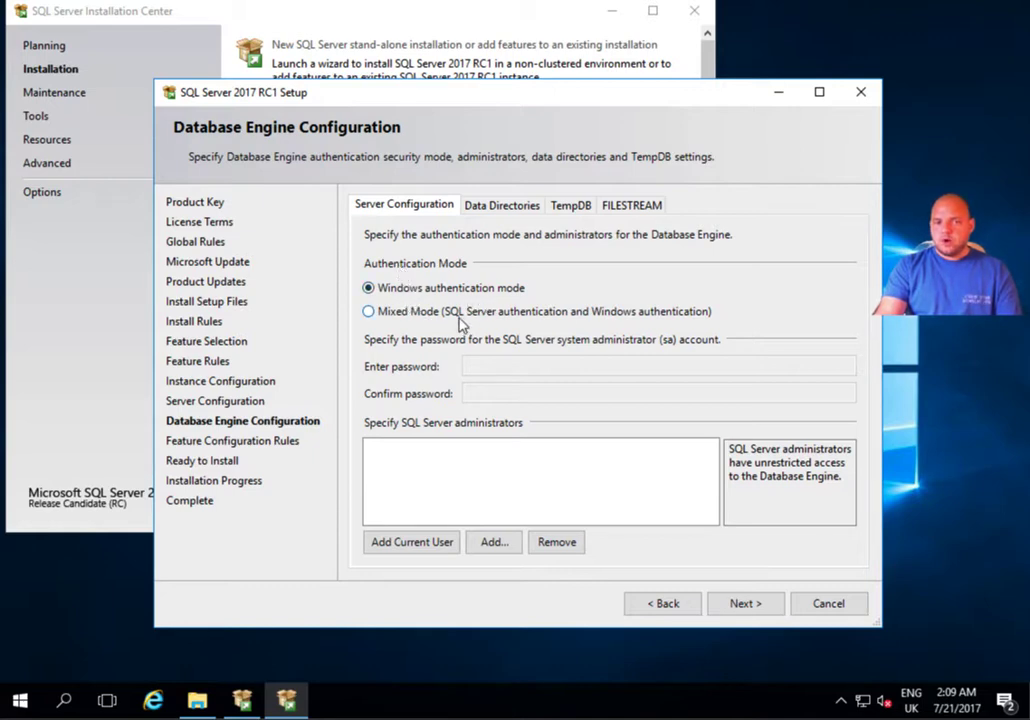
Enable Mixed Mode with a confirmed sa password, add the current user as administrator, then view Data Directories.
click(407, 316)
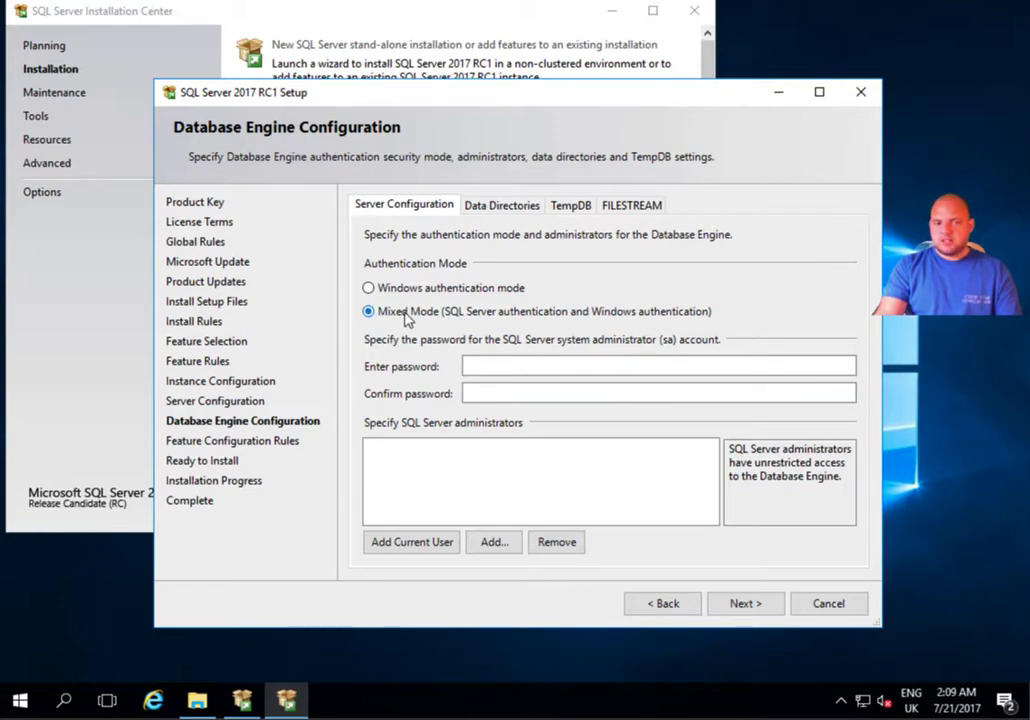
click(483, 366)
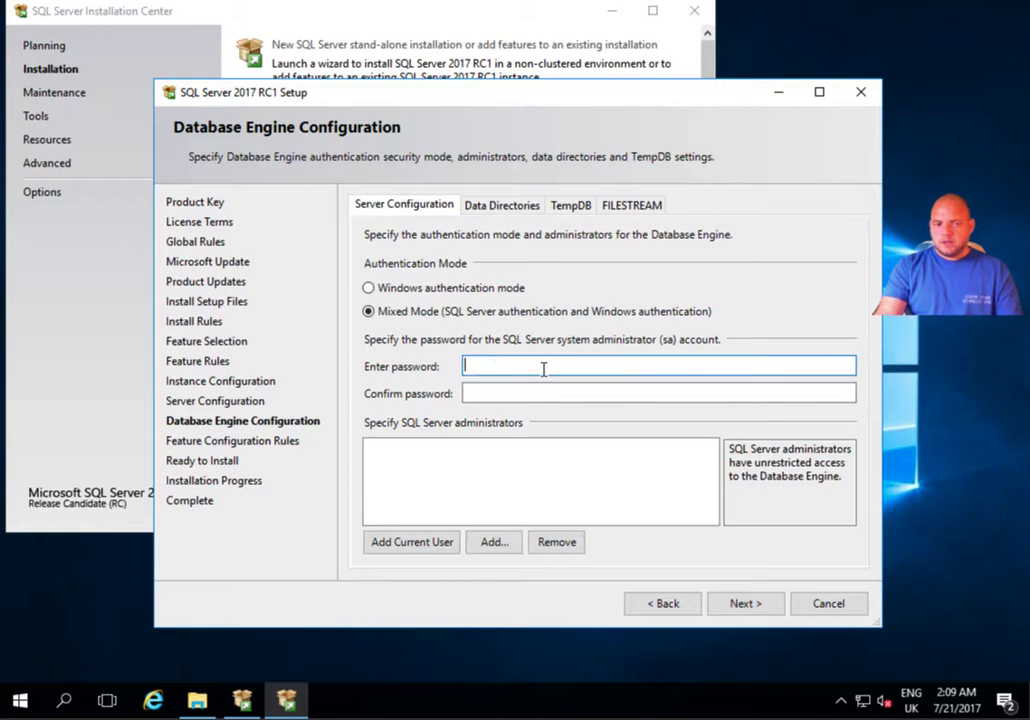
text(P)
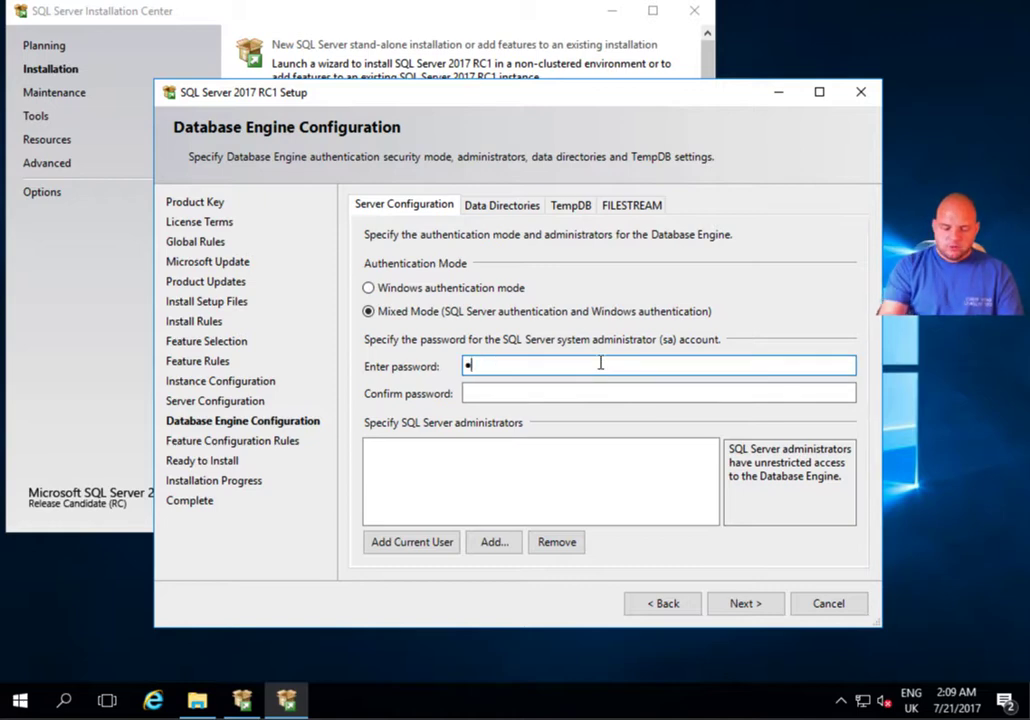
text(assw0rd)
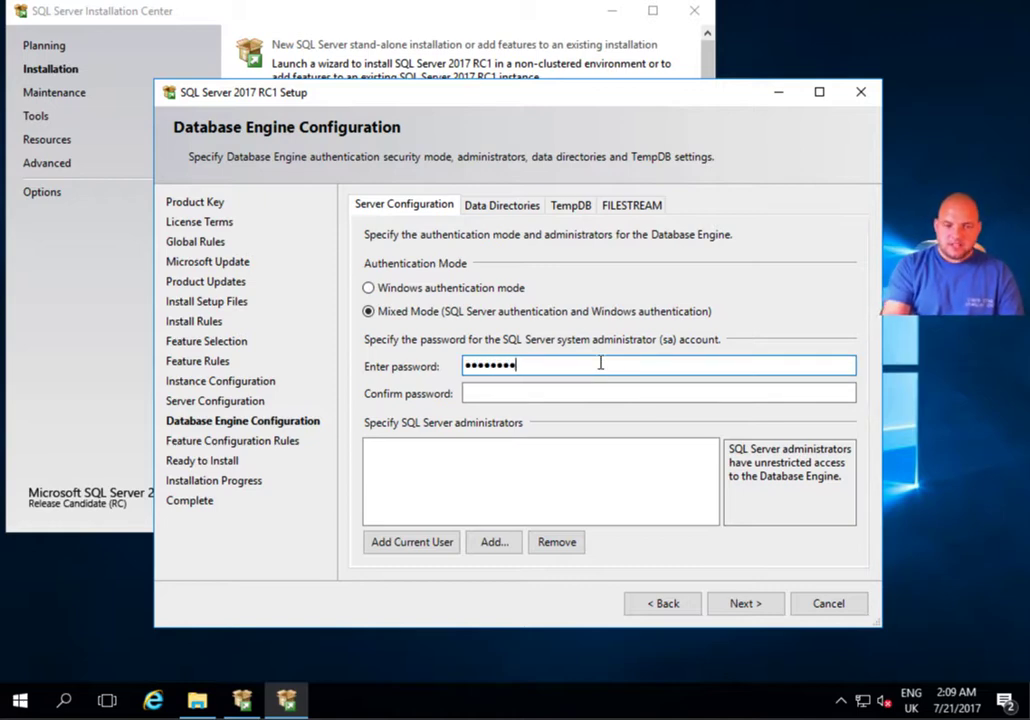
key(Tab)
text(Pa)
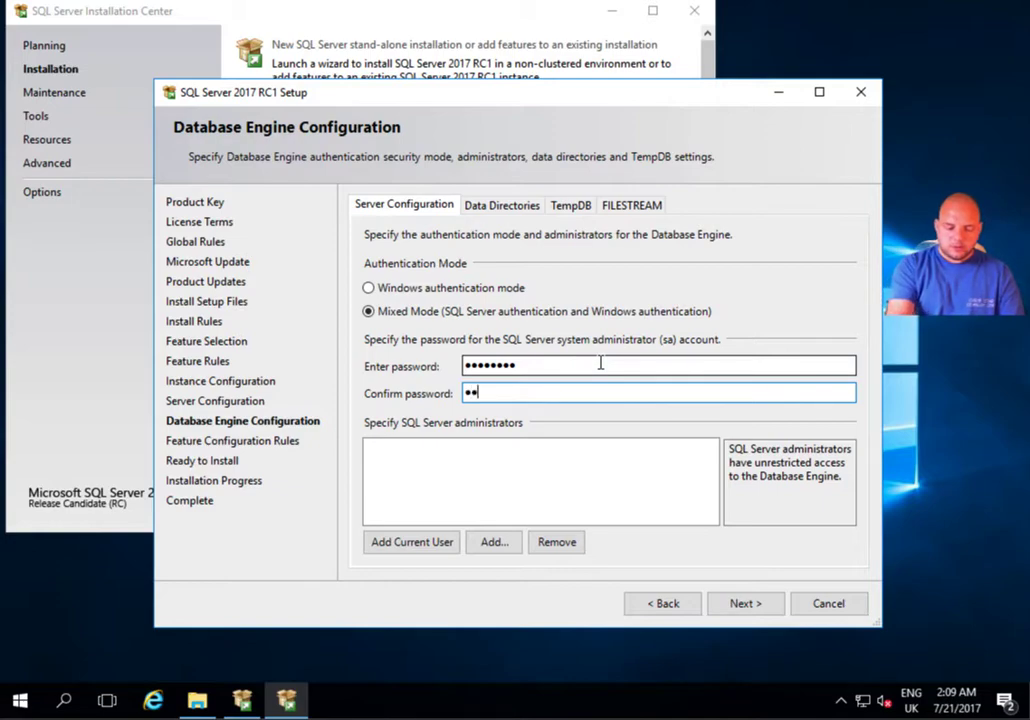
text(ssw0rd)
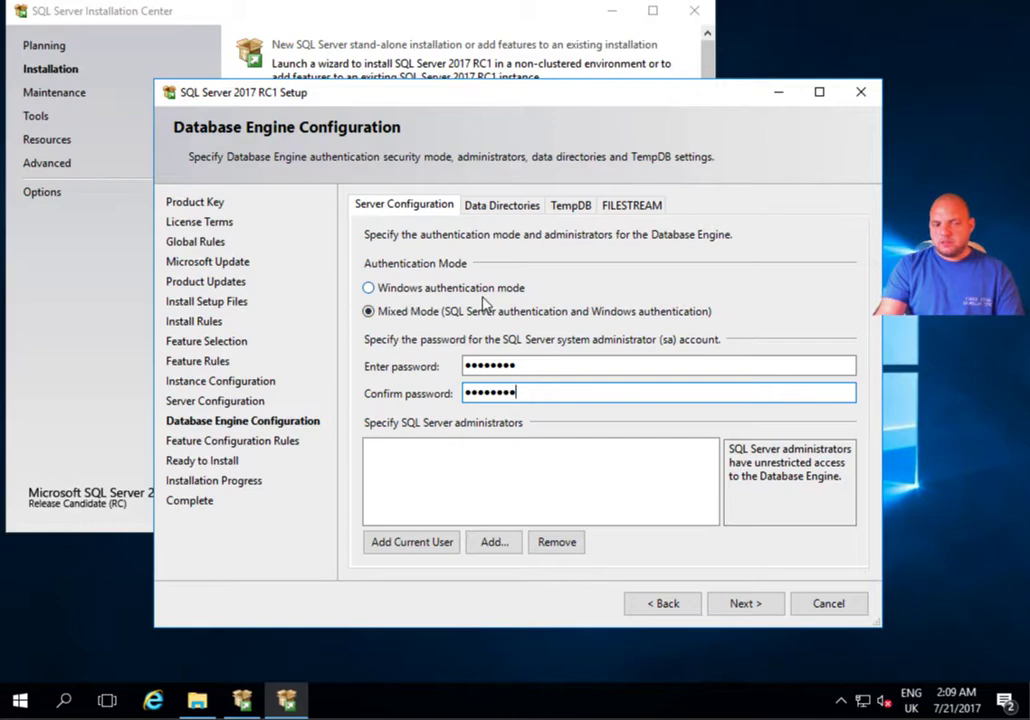
click(416, 543)
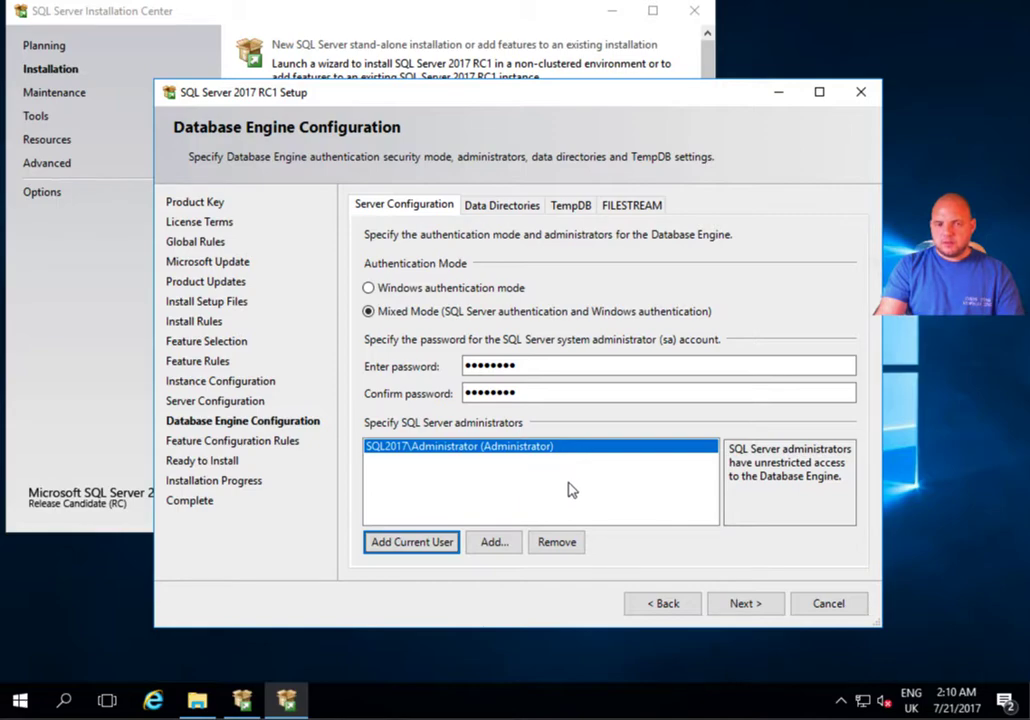
click(510, 207)
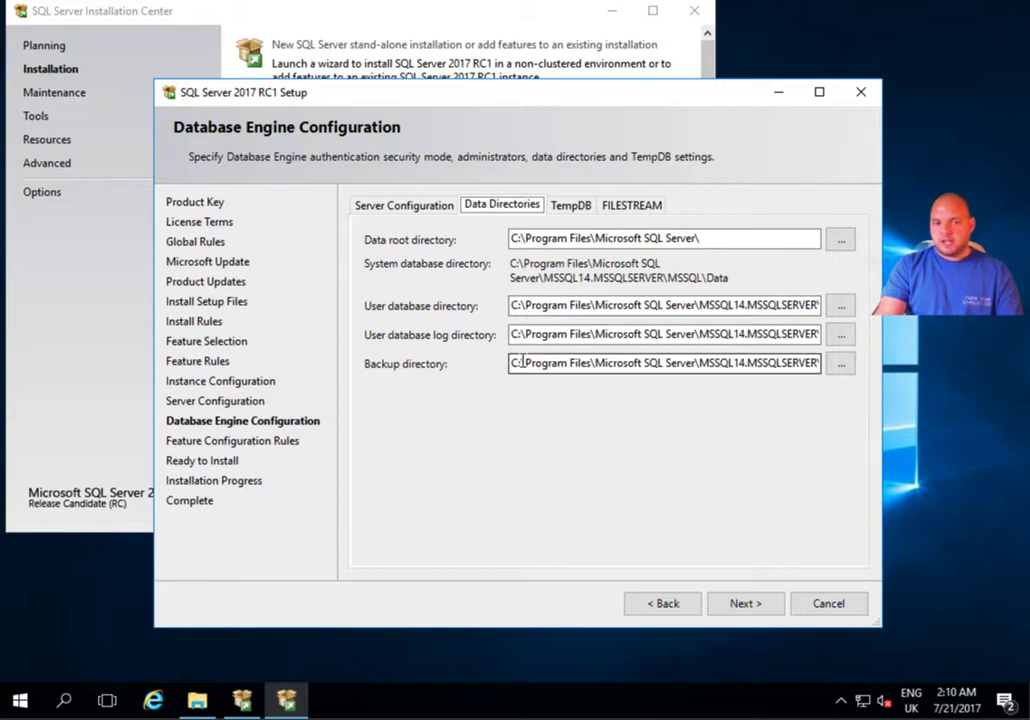
Leave TempDB at 1 file after trying 2 and 3, keep FILESTREAM off, and continue.
click(569, 204)
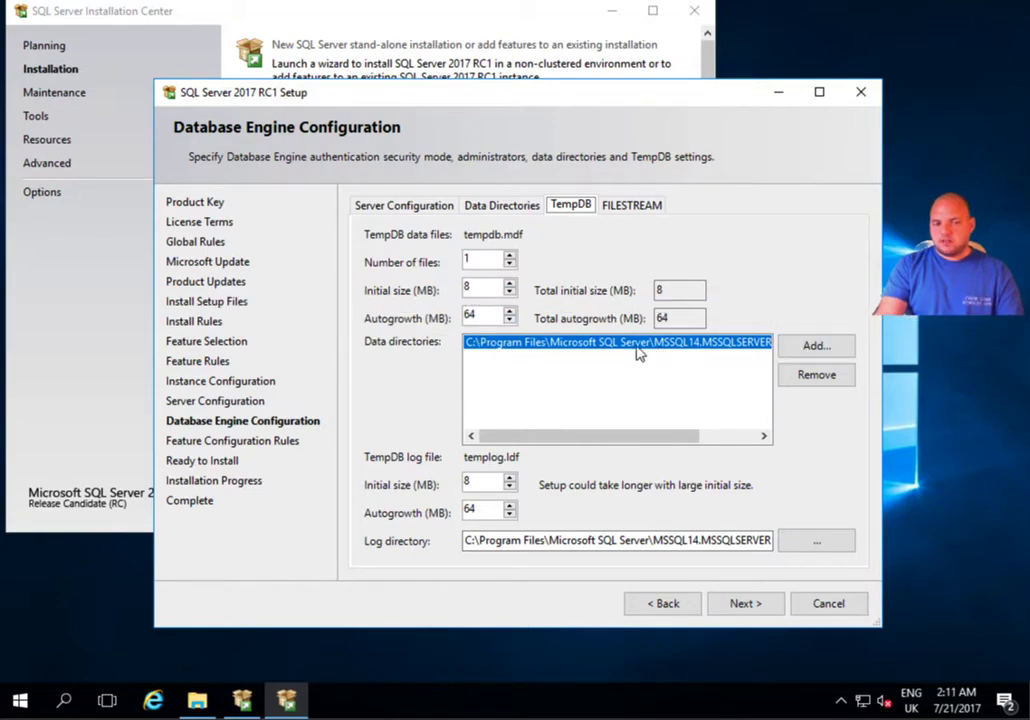
click(510, 257)
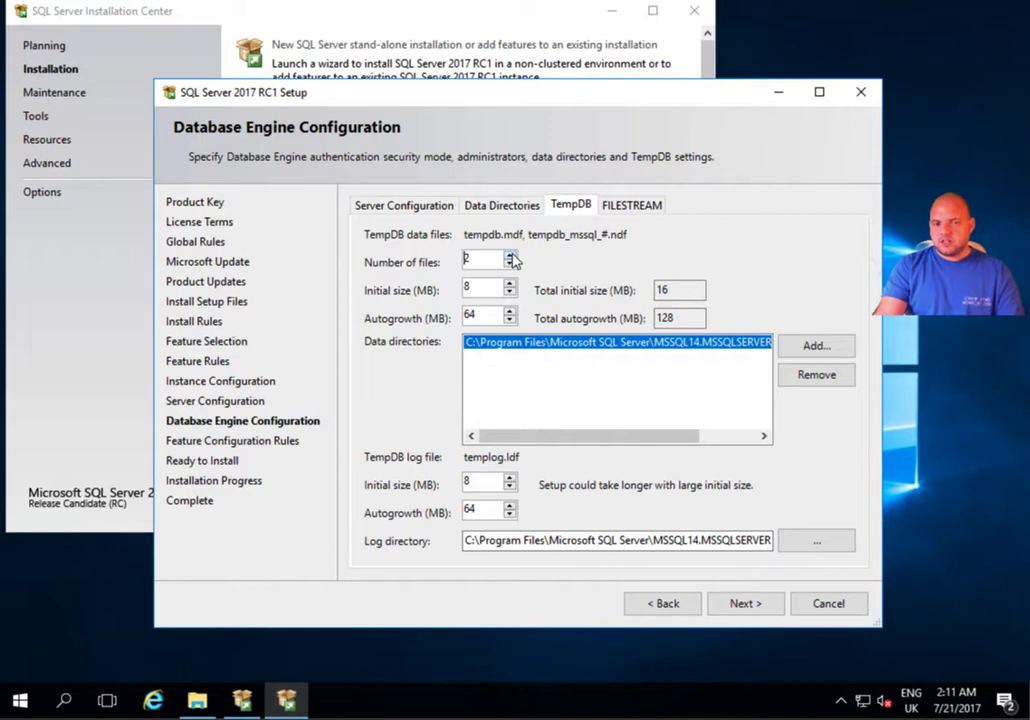
click(510, 256)
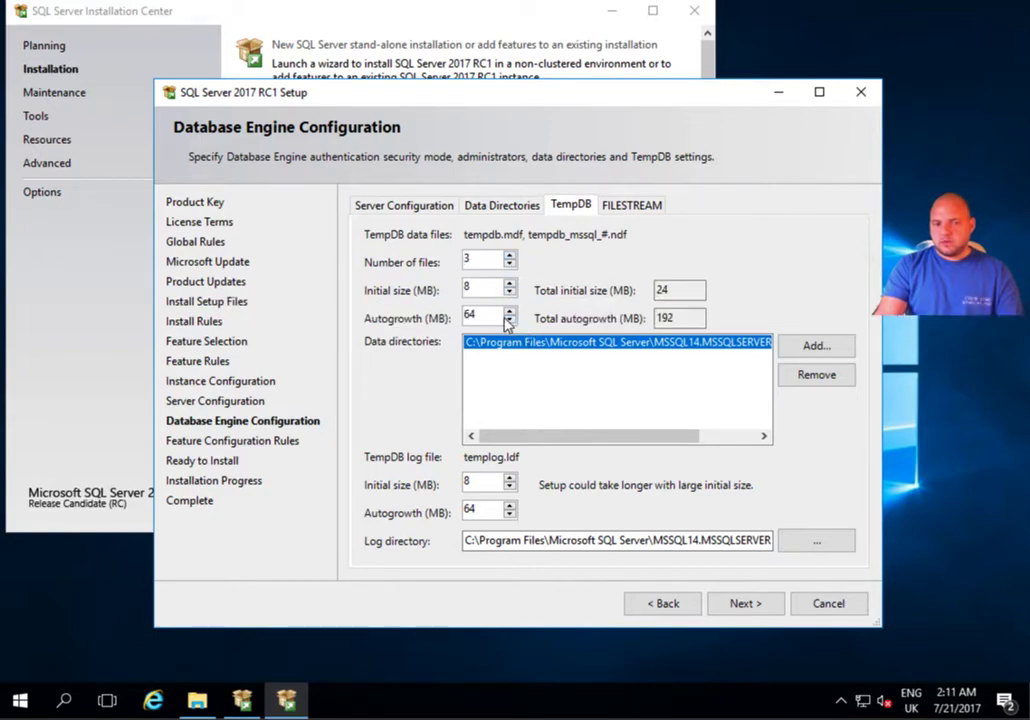
click(510, 265)
click(510, 265)
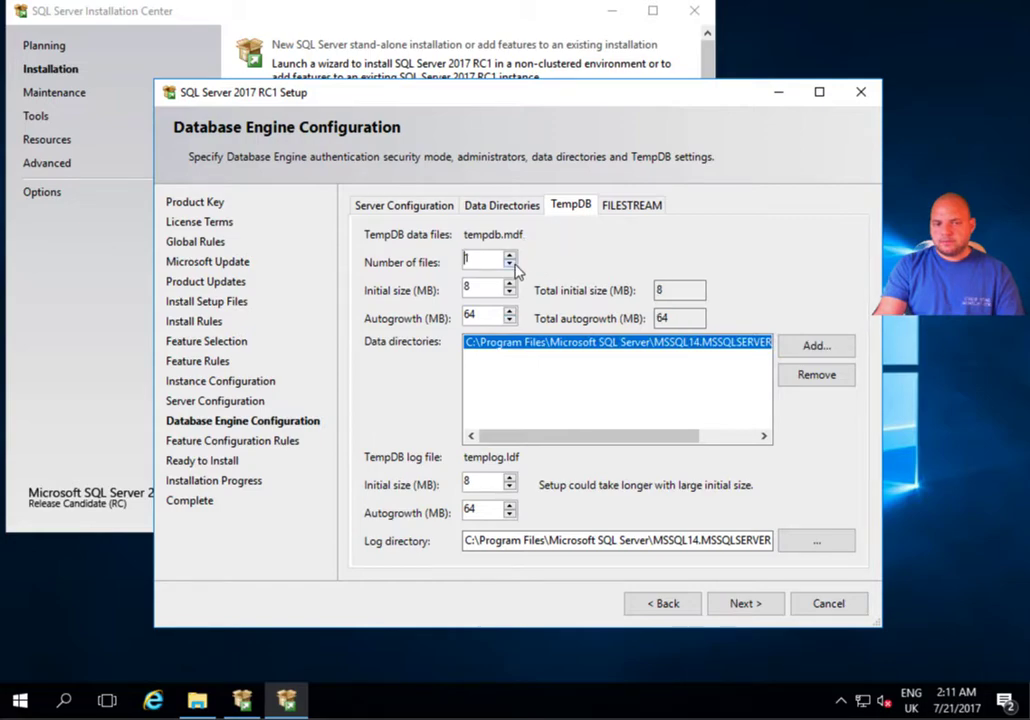
click(632, 206)
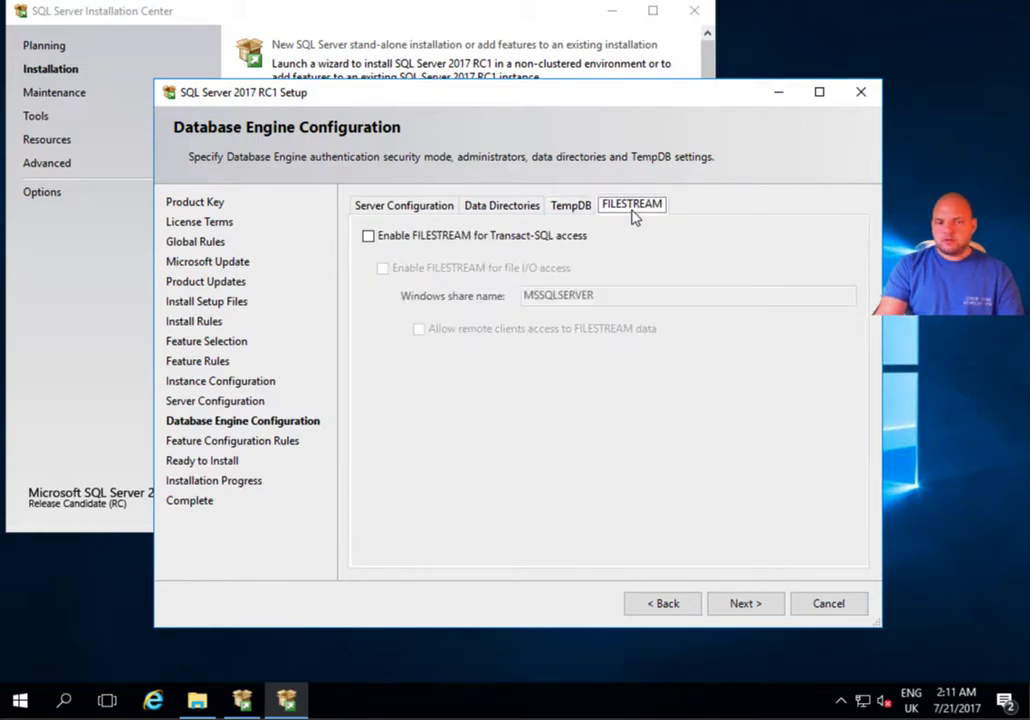
click(572, 206)
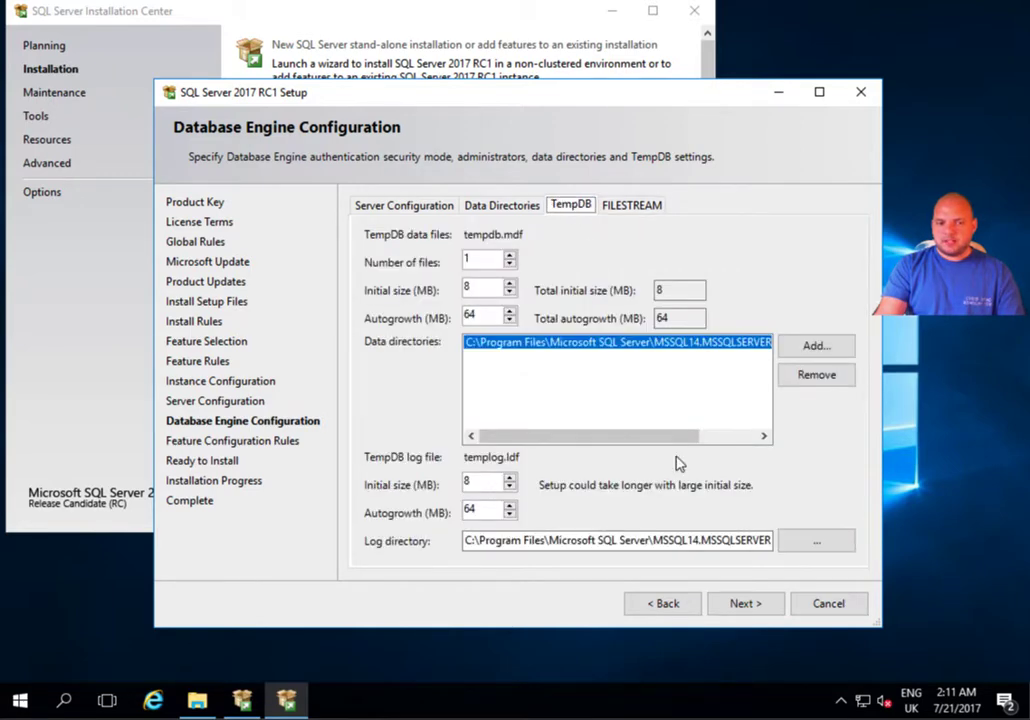
click(745, 608)
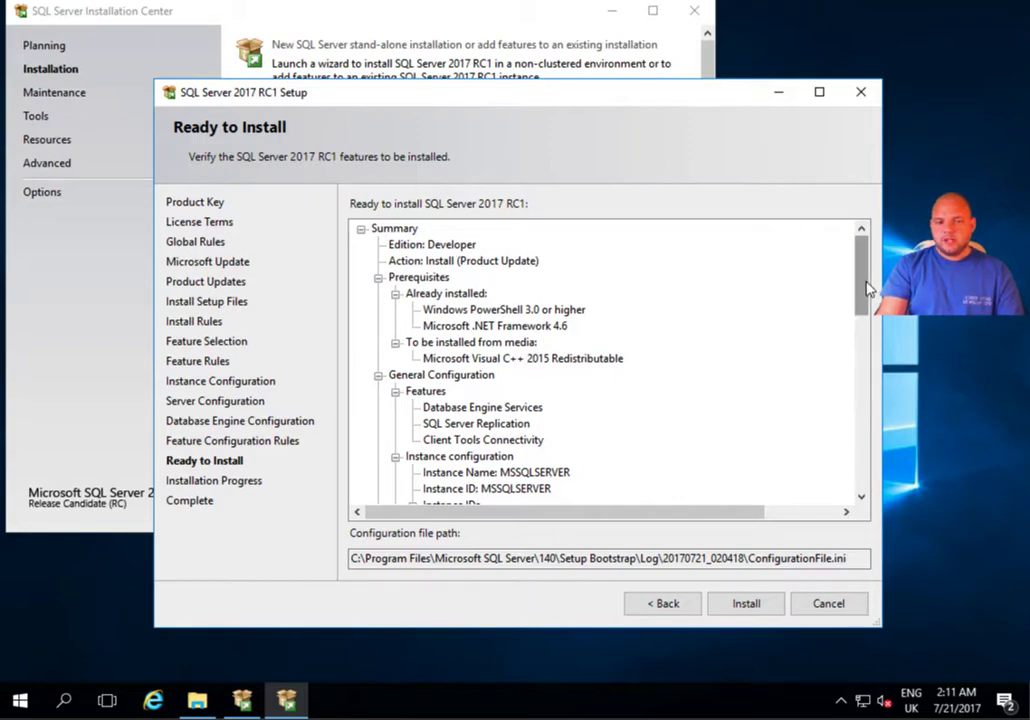
Review the Ready to Install summary and begin installing SQL Server 2017 RC1 Developer edition.
drag(867, 292, 869, 492)
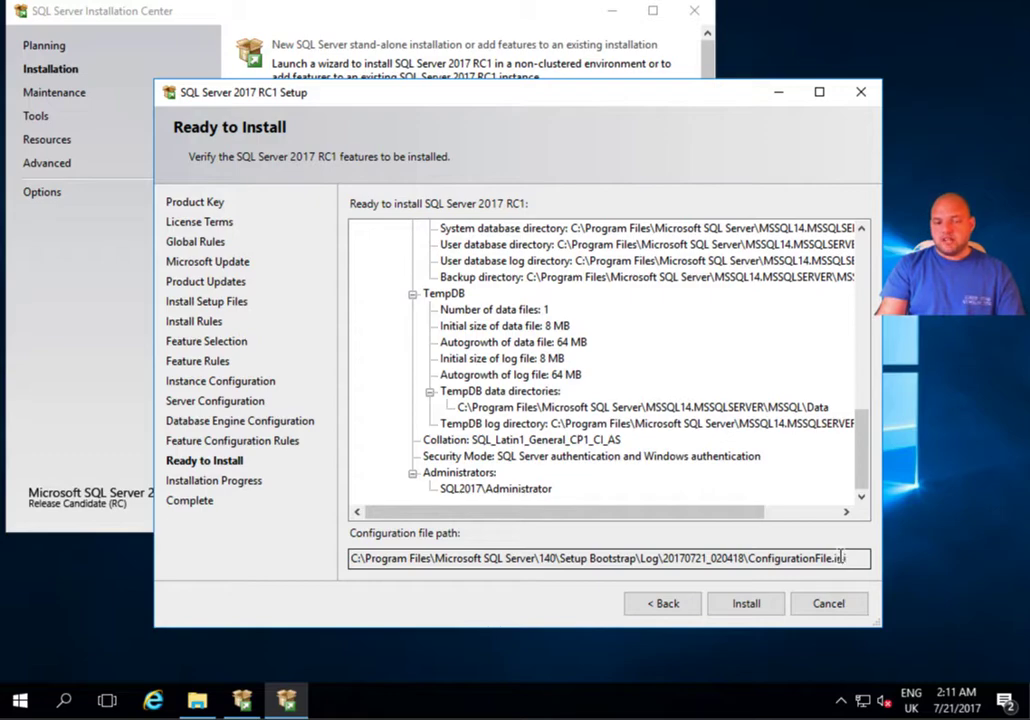
click(759, 607)
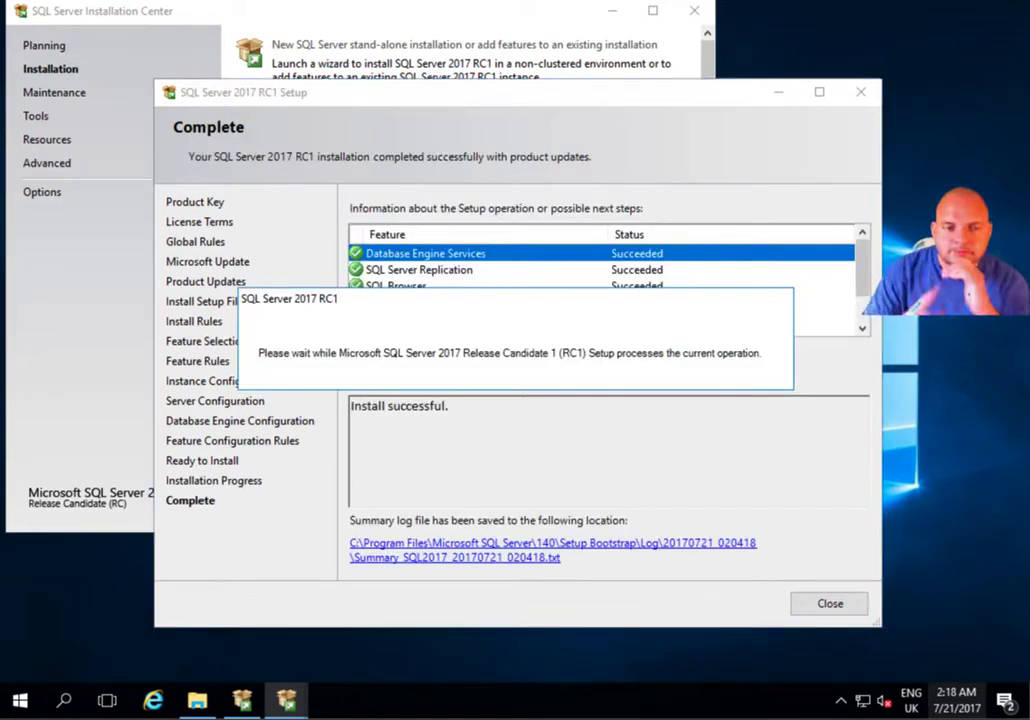
Confirm every feature, including SQL Writer and Setup Support Files, shows Succeeded, then close setup.
scroll(863, 315, down, 1)
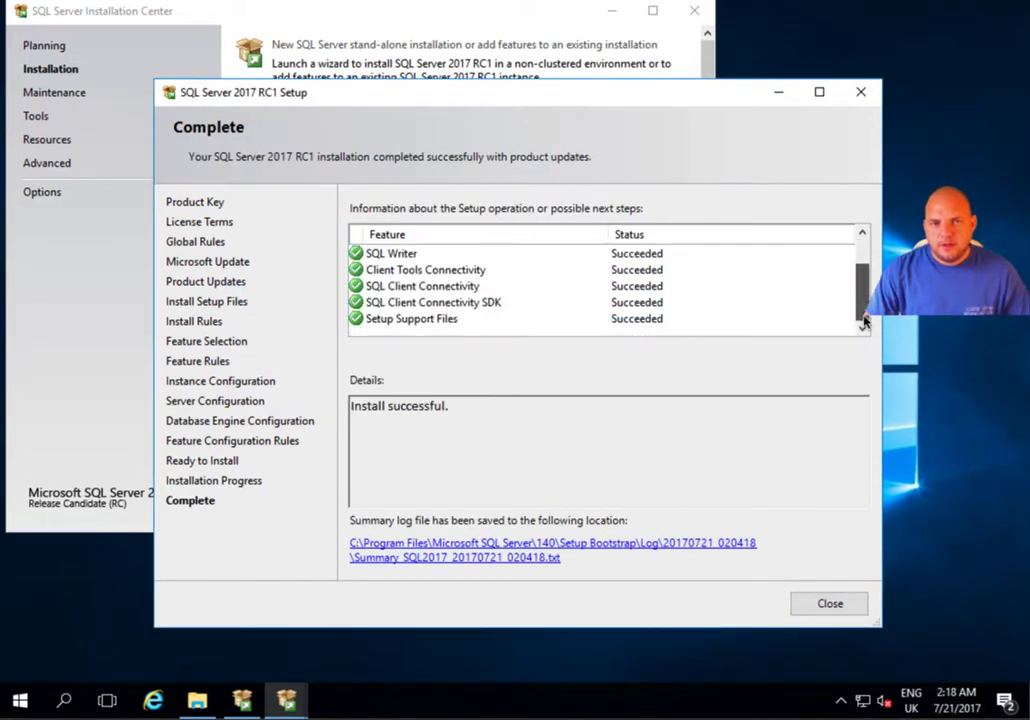
scroll(864, 275, up, 2)
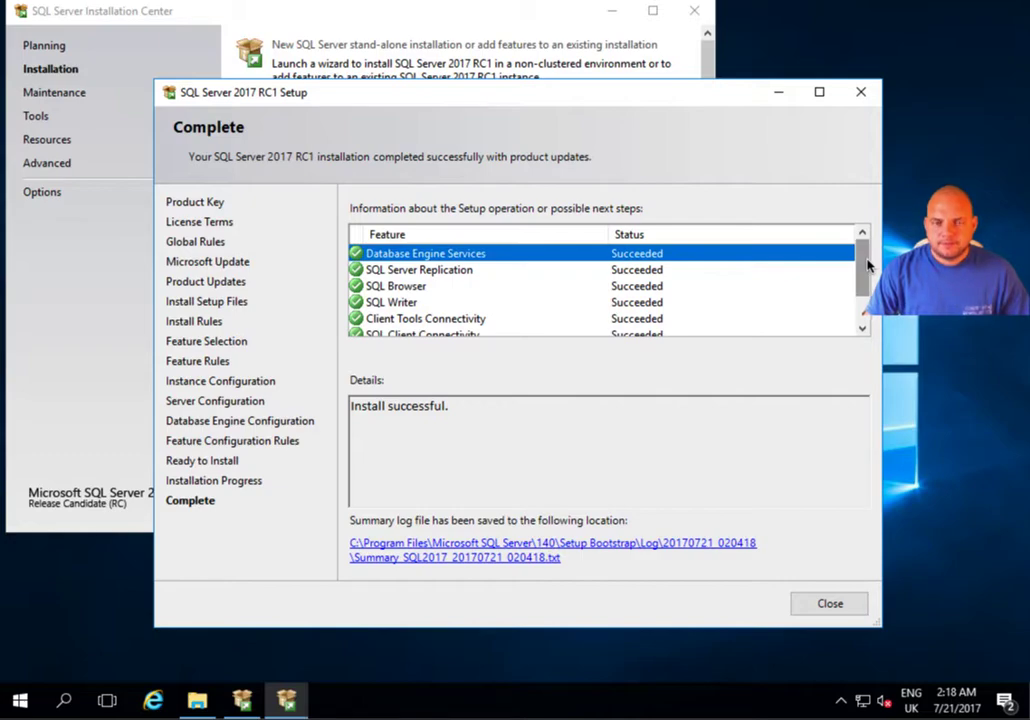
click(829, 604)
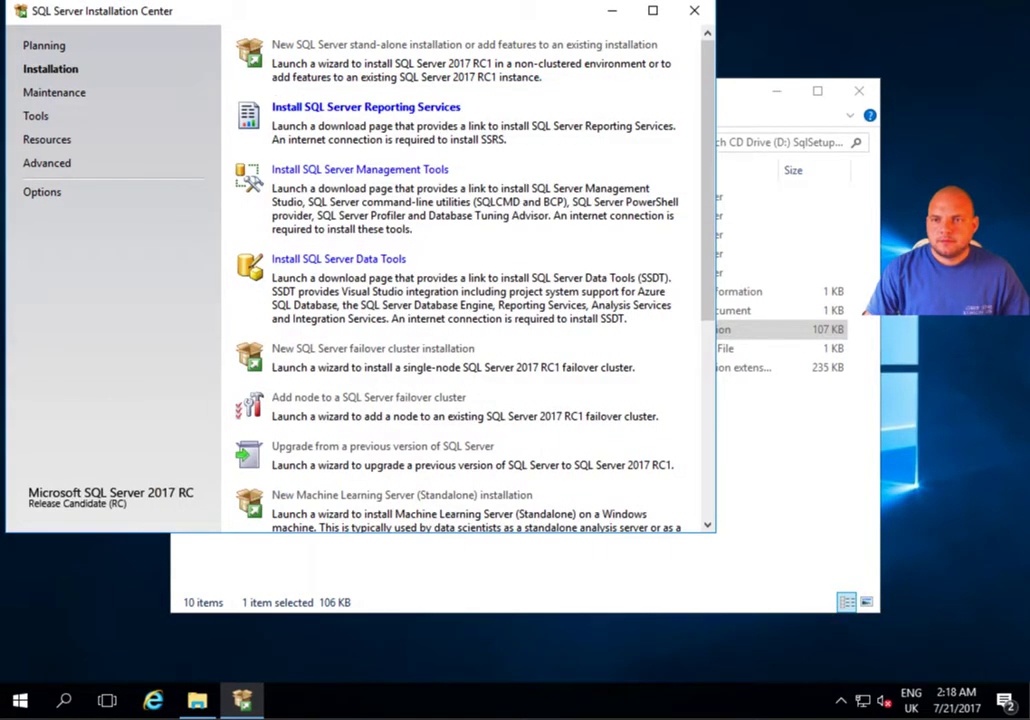